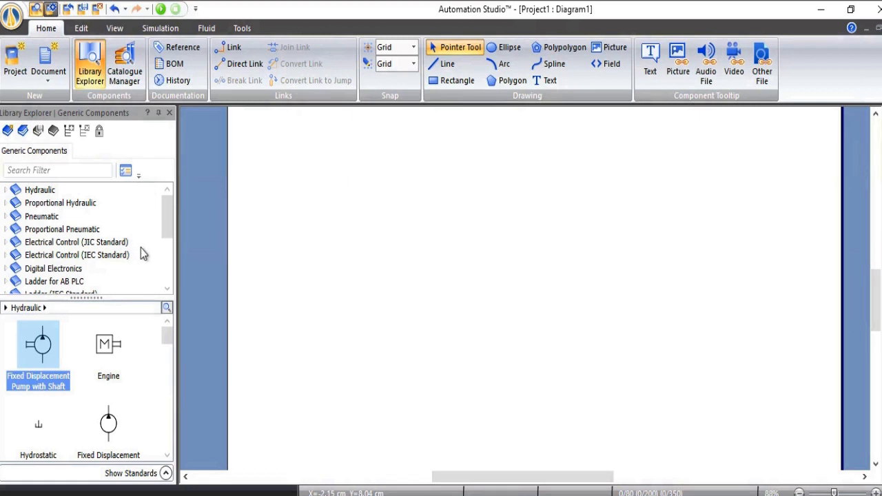
Examine the generic component library categories and the hydraulic Power Units and Mechanical Components group.
{"action": "left_click", "coordinate": [169, 288]}
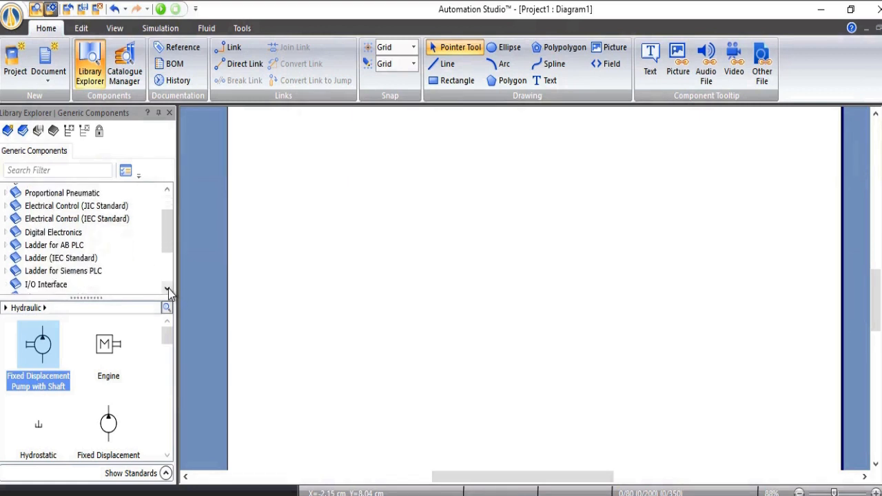
{"action": "left_click", "coordinate": [168, 288]}
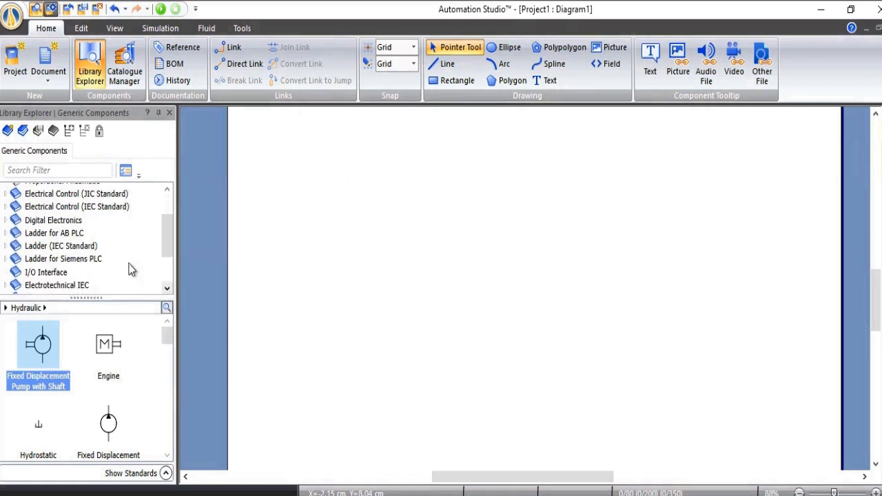
{"action": "left_click", "coordinate": [167, 290]}
{"action": "left_click", "coordinate": [167, 289]}
{"action": "left_click", "coordinate": [167, 290]}
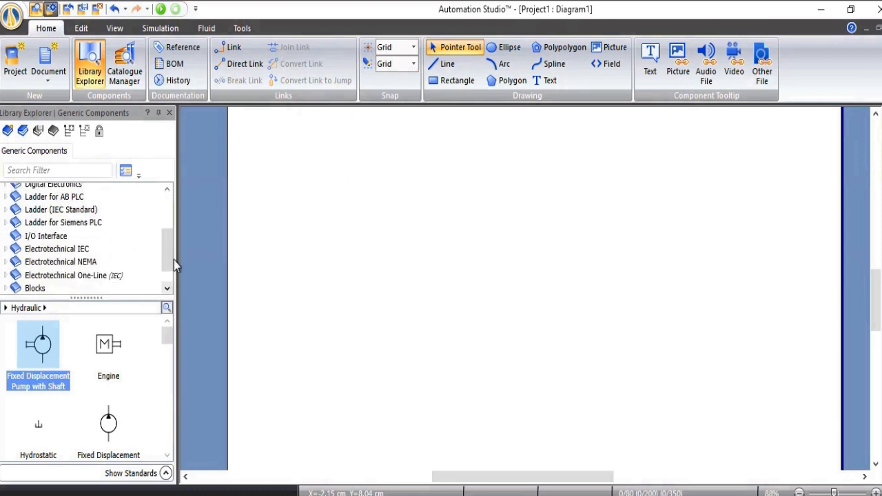
{"action": "left_click_drag", "start_coordinate": [175, 242], "coordinate": [175, 213]}
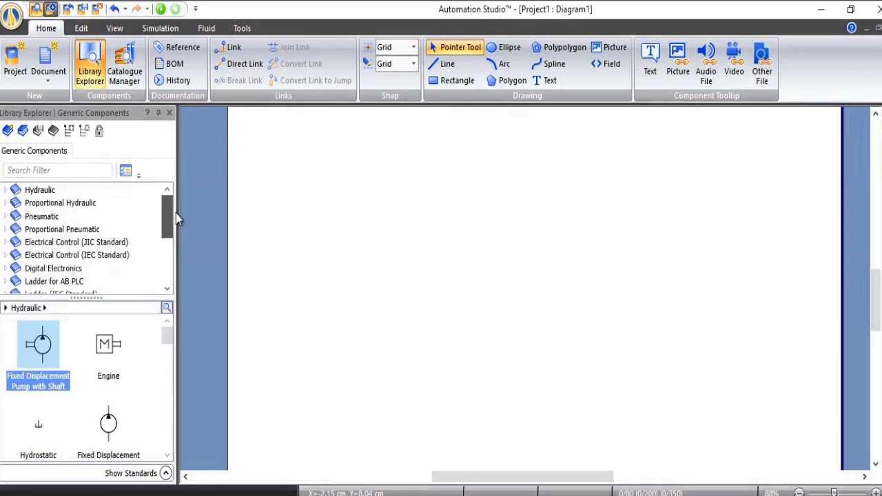
{"action": "left_click", "coordinate": [39, 190]}
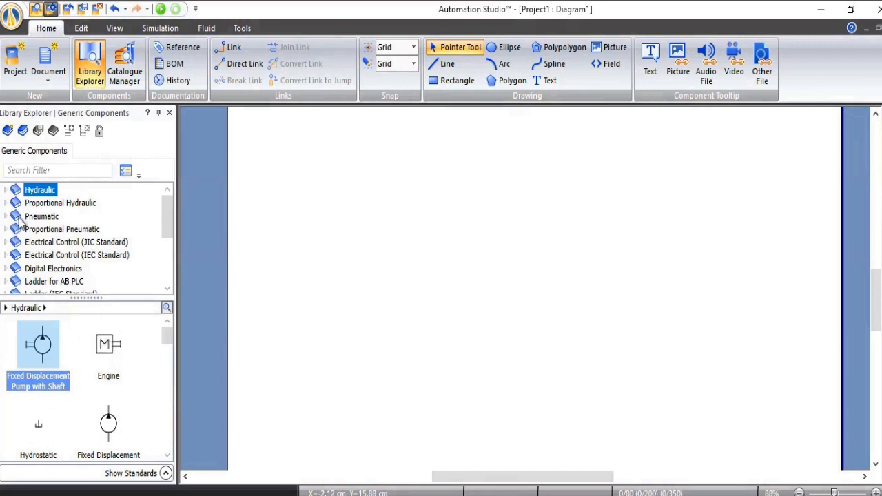
{"action": "left_click", "coordinate": [6, 192]}
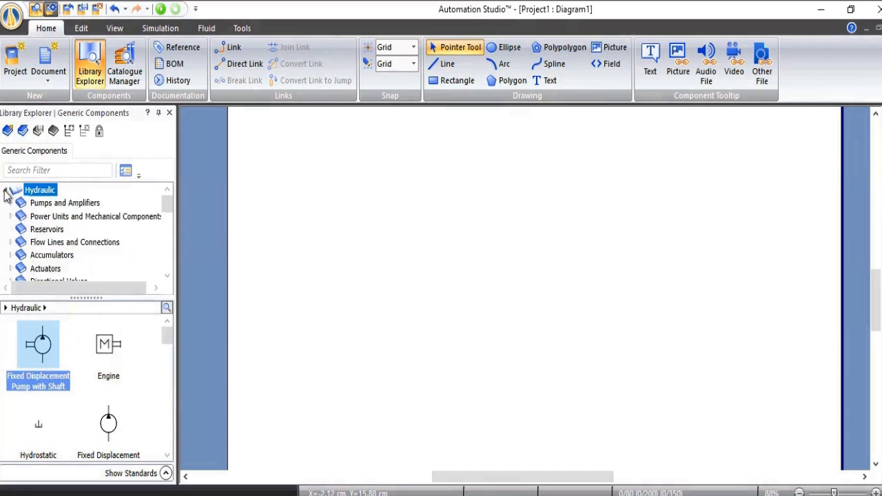
{"action": "left_click", "coordinate": [55, 219]}
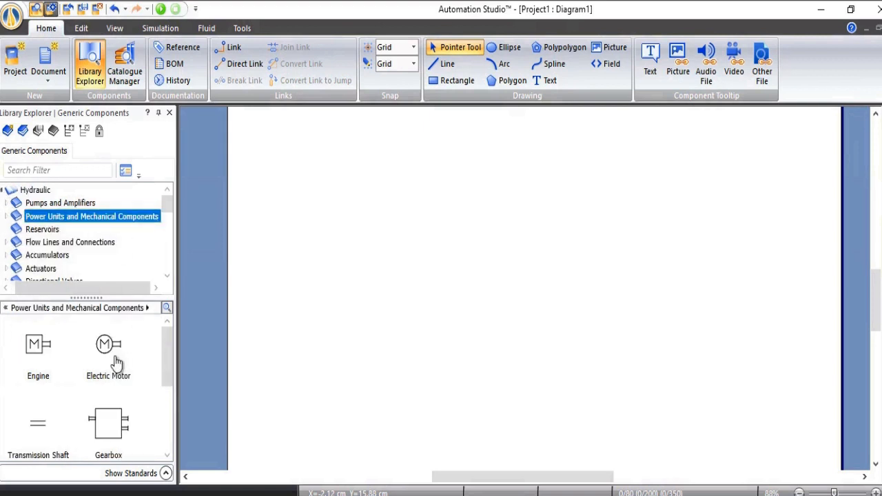
{"action": "mouse_move", "coordinate": [114, 363]}
{"action": "left_click", "coordinate": [4, 192]}
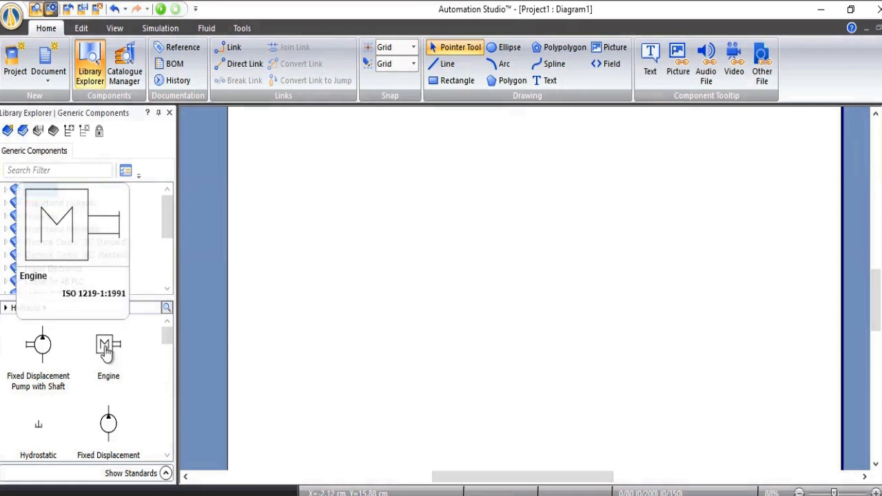
{"action": "left_click_drag", "start_coordinate": [107, 351], "coordinate": [415, 275]}
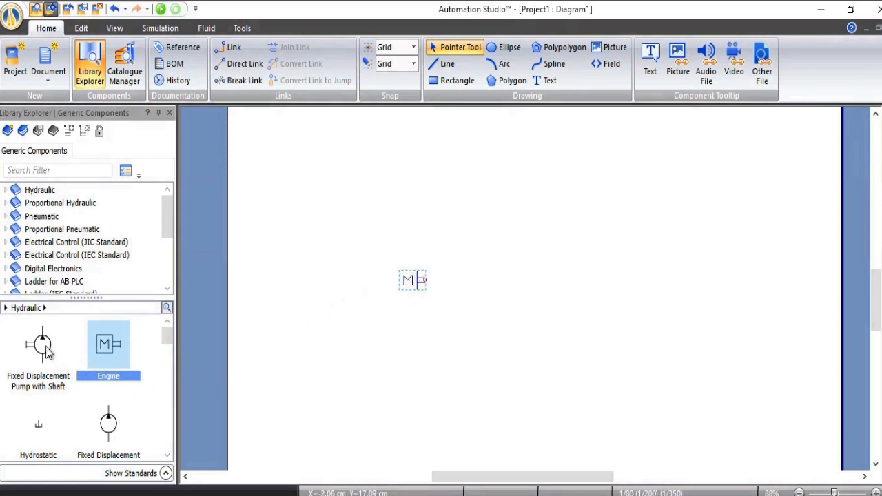
{"action": "left_click_drag", "start_coordinate": [45, 352], "coordinate": [410, 353]}
{"action": "left_click_drag", "start_coordinate": [39, 423], "coordinate": [359, 351]}
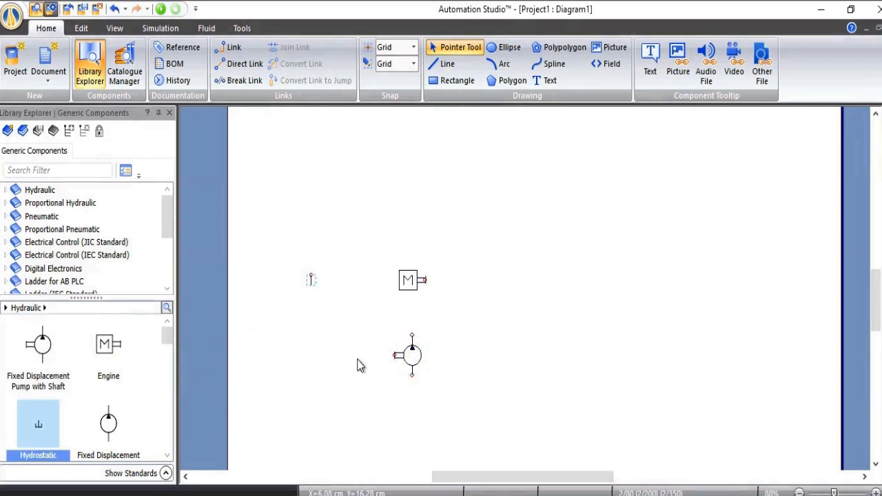
{"action": "left_click", "coordinate": [403, 357]}
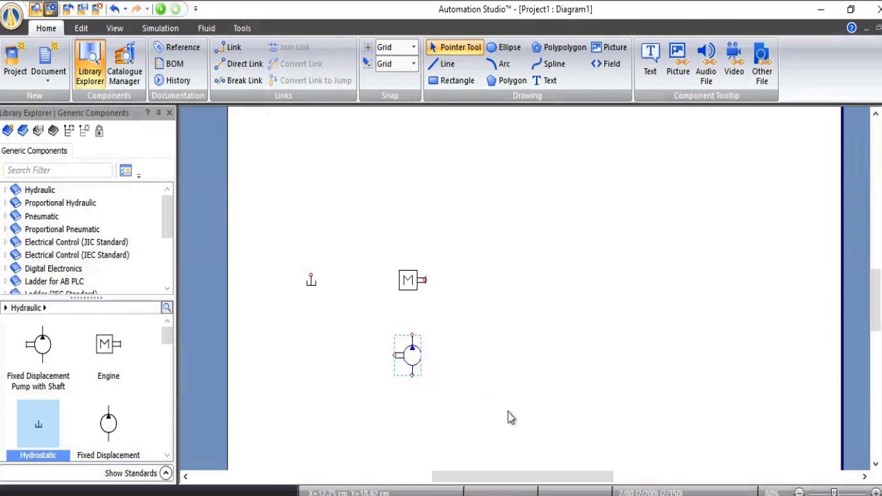
{"action": "key", "text": "Delete"}
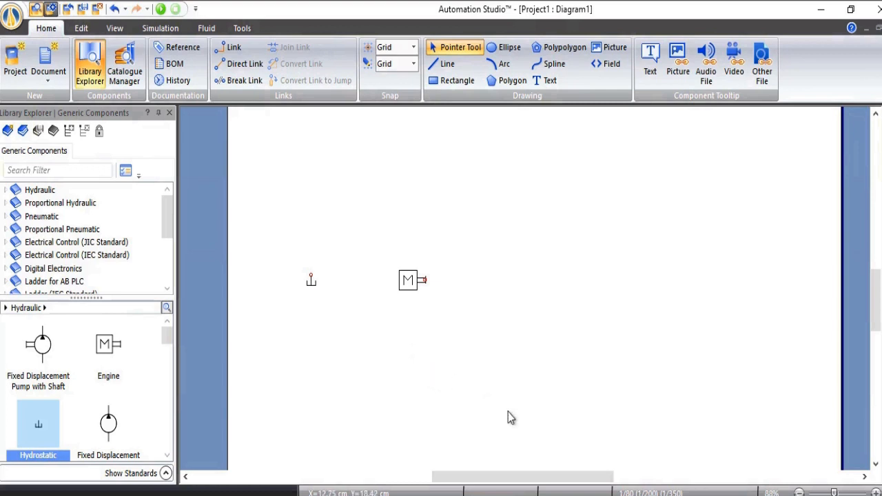
{"action": "key", "text": "ctrl+a"}
{"action": "key", "text": "Delete"}
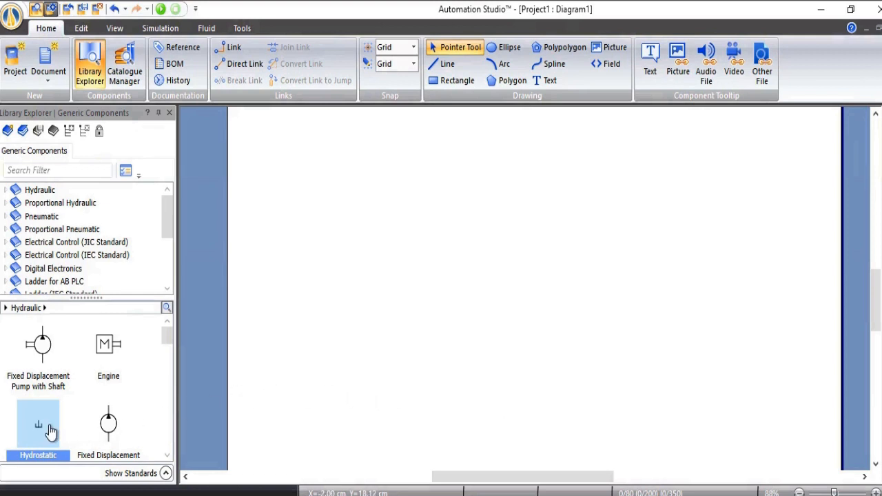
Place a hydraulic Hydrostatic Reservoir on the diagram and a Variable Displacement Pump with Shaft directly above it.
{"action": "left_click_drag", "start_coordinate": [49, 431], "coordinate": [473, 351]}
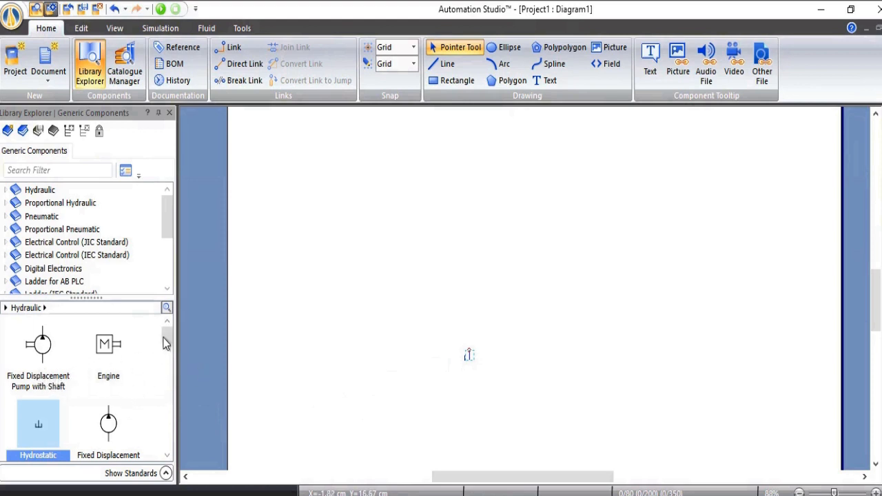
{"action": "mouse_move", "coordinate": [167, 337]}
{"action": "left_mouse_down"}
{"action": "mouse_move", "coordinate": [167, 391]}
{"action": "mouse_move", "coordinate": [168, 324]}
{"action": "left_mouse_up"}
{"action": "left_click", "coordinate": [6, 190]}
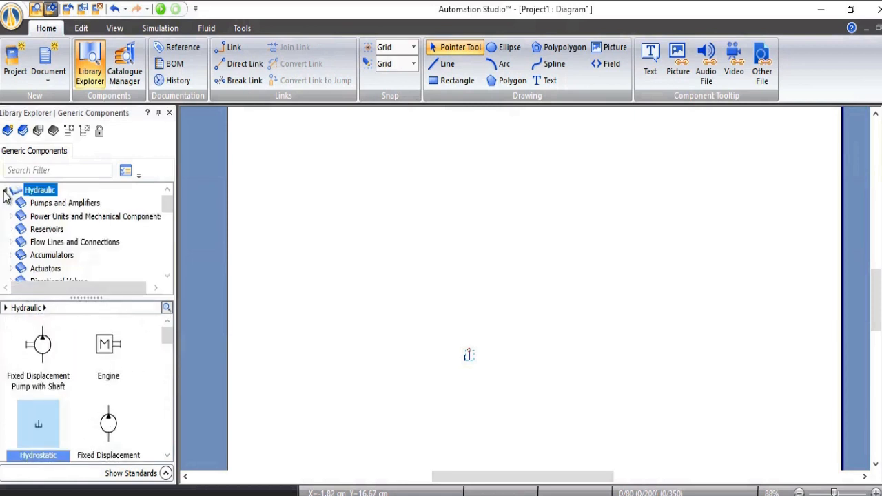
{"action": "left_click", "coordinate": [51, 204]}
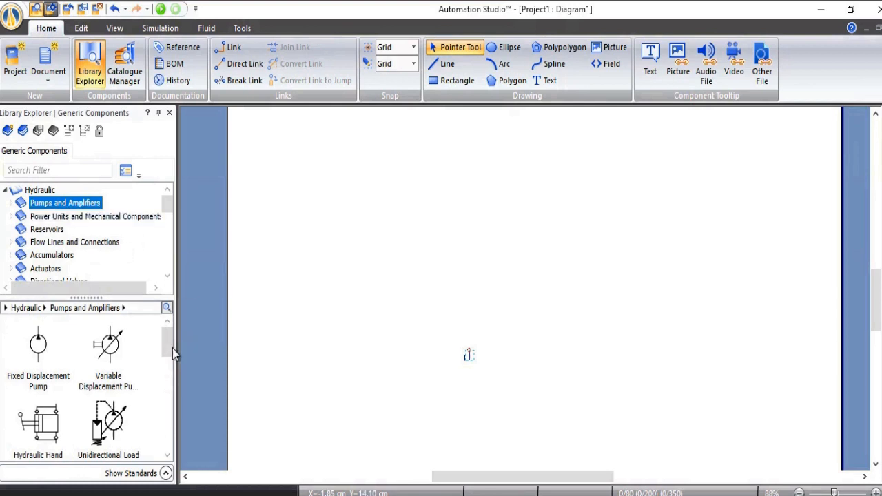
{"action": "left_click_drag", "start_coordinate": [111, 348], "coordinate": [474, 302]}
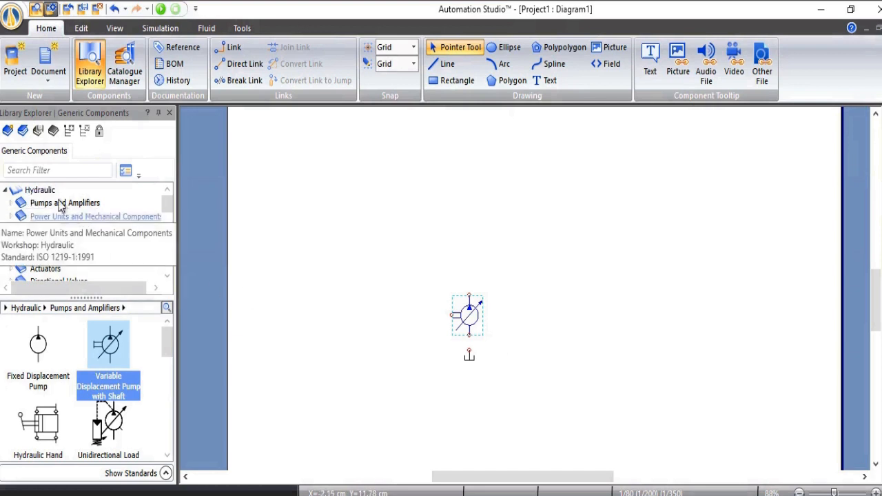
Add an Engine beside the pump with its shaft facing the pump's shaft, and a Flowmeter above the pump.
{"action": "left_click", "coordinate": [27, 190]}
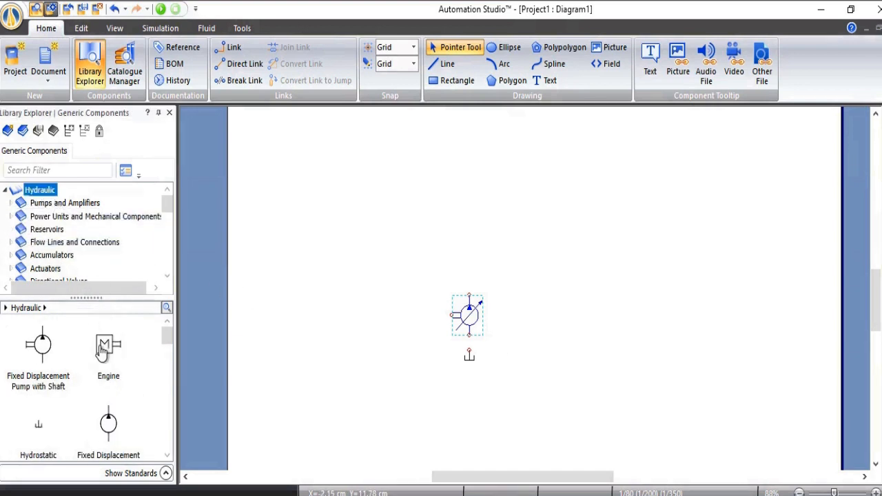
{"action": "left_click_drag", "start_coordinate": [103, 351], "coordinate": [415, 309]}
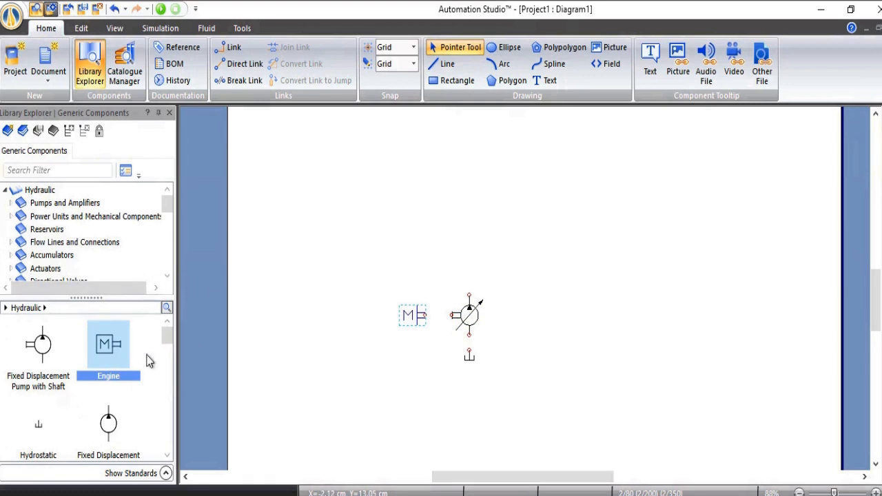
{"action": "left_click_drag", "start_coordinate": [167, 336], "coordinate": [166, 353]}
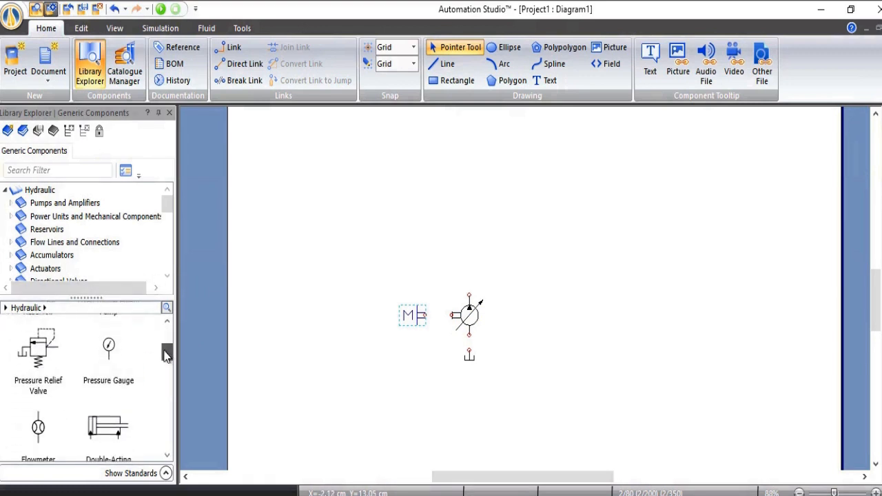
{"action": "left_click_drag", "start_coordinate": [38, 427], "coordinate": [470, 238]}
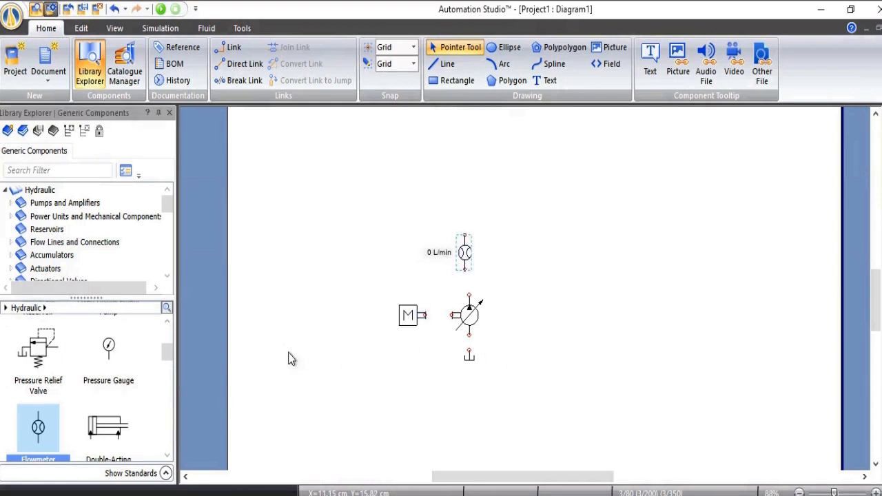
Add a Pressure Relief Valve above and to the left of the engine, and a Pressure Gauge between it and the flowmeter.
{"action": "left_click", "coordinate": [49, 361]}
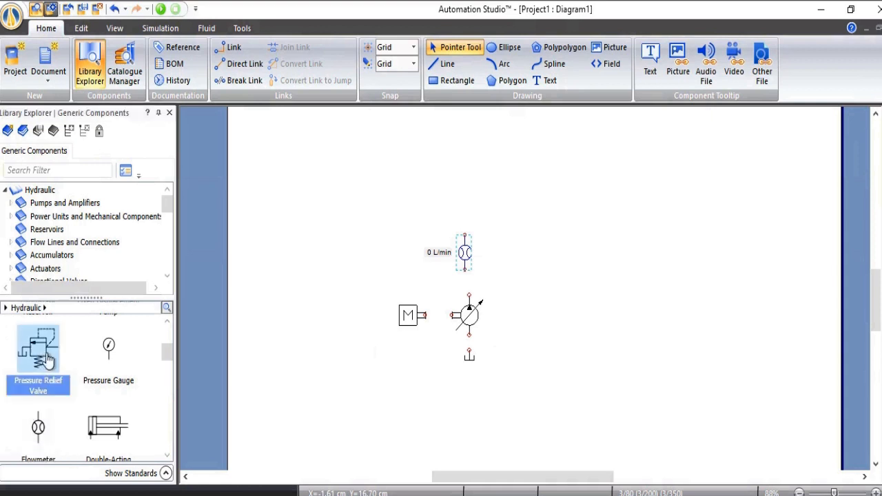
{"action": "left_click_drag", "start_coordinate": [48, 361], "coordinate": [358, 204]}
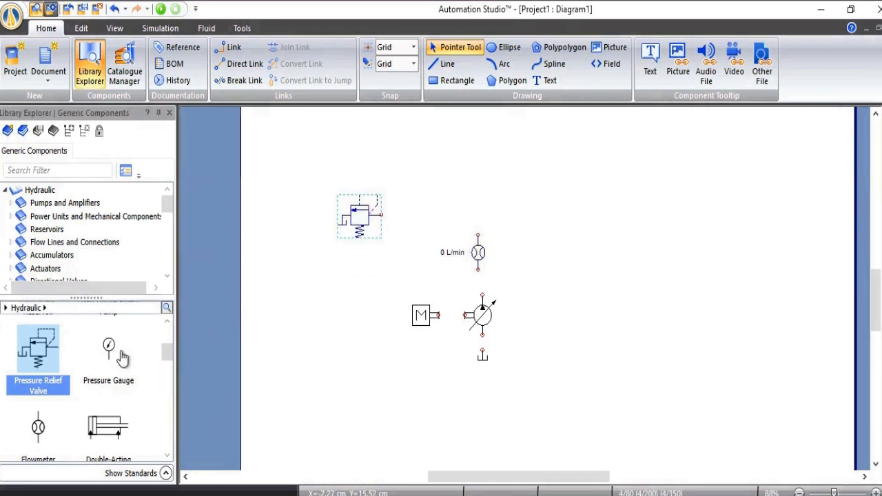
{"action": "left_click_drag", "start_coordinate": [121, 357], "coordinate": [427, 174]}
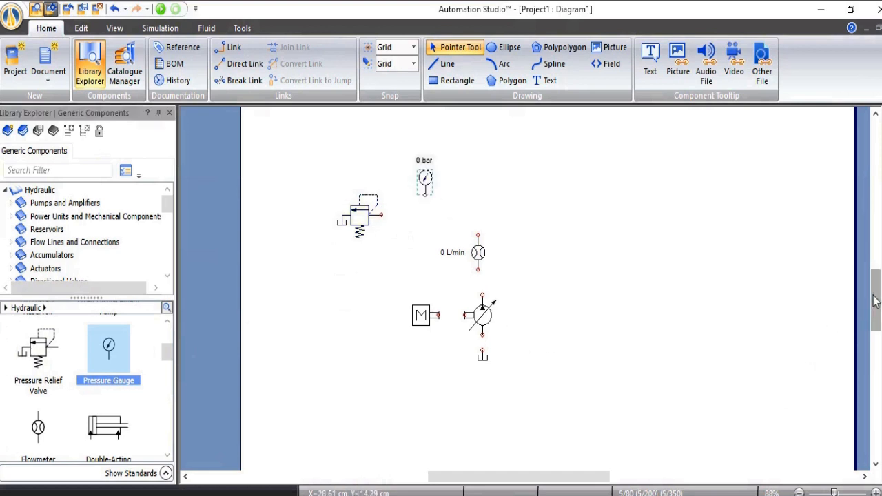
Place a 4/2-Way NO Valve above the flowmeter, slightly to its right.
{"action": "left_click_drag", "start_coordinate": [876, 294], "coordinate": [877, 279]}
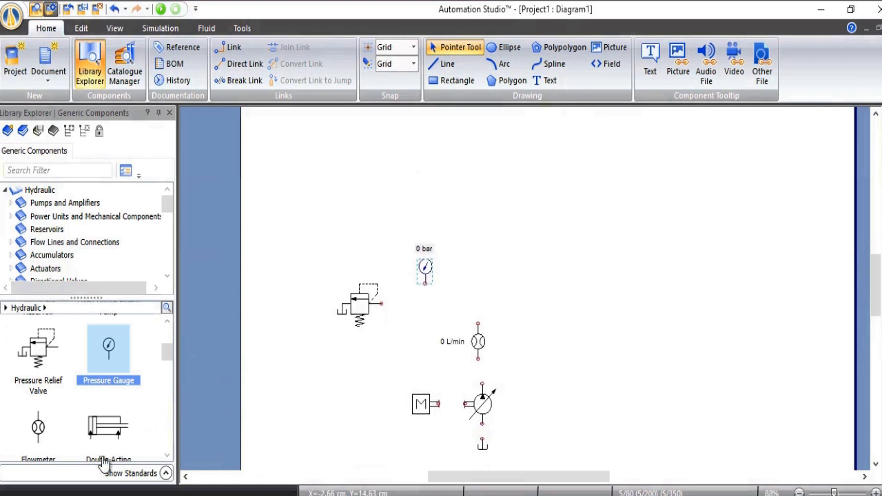
{"action": "left_click_drag", "start_coordinate": [167, 350], "coordinate": [170, 376]}
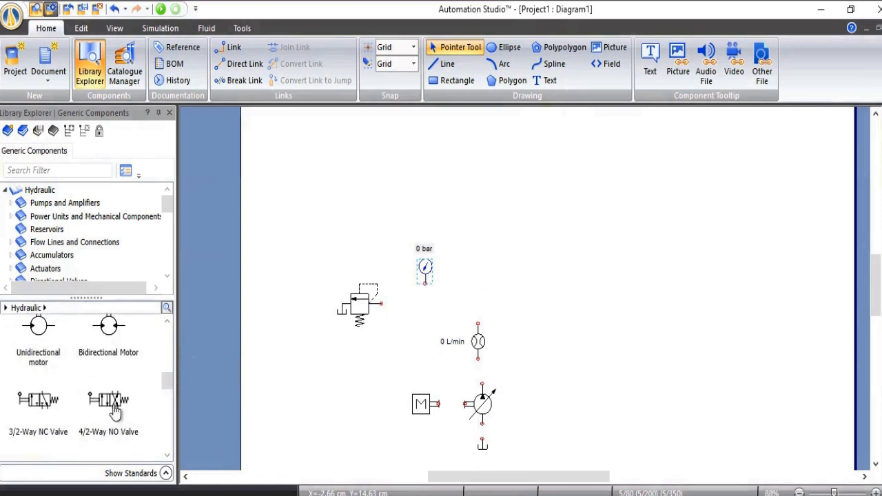
{"action": "left_click_drag", "start_coordinate": [110, 402], "coordinate": [513, 222]}
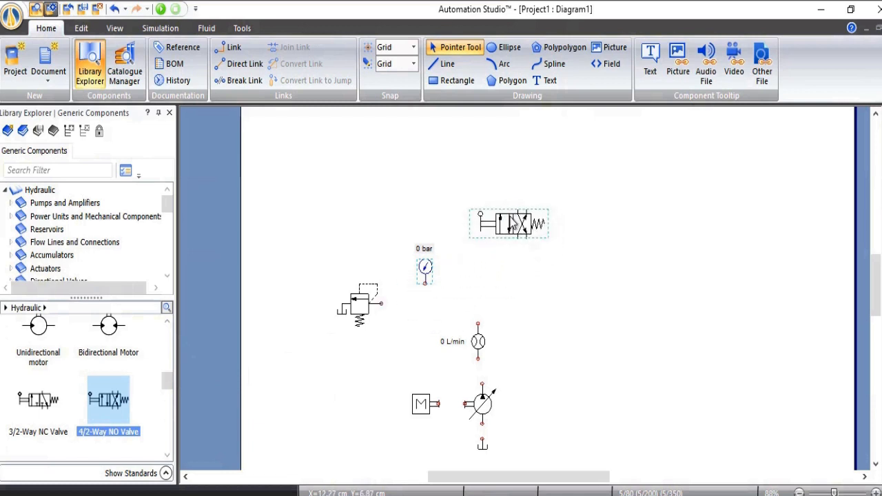
{"action": "right_click", "coordinate": [514, 284]}
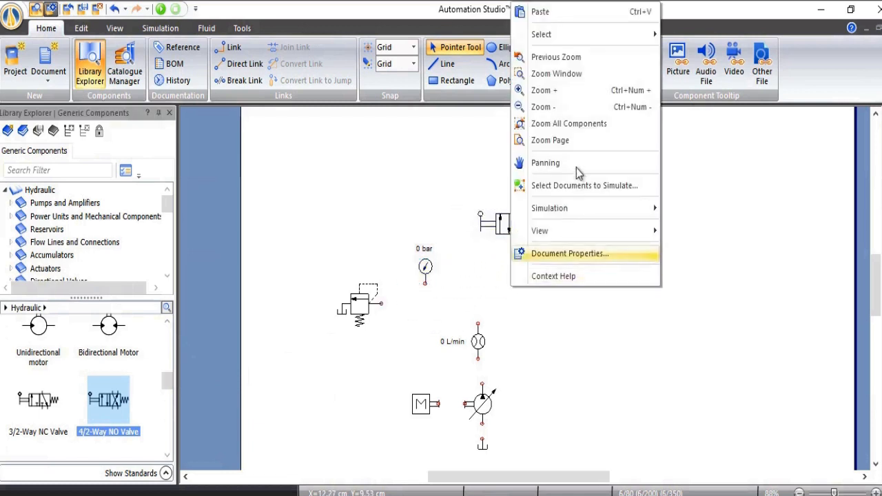
{"action": "left_click", "coordinate": [559, 124]}
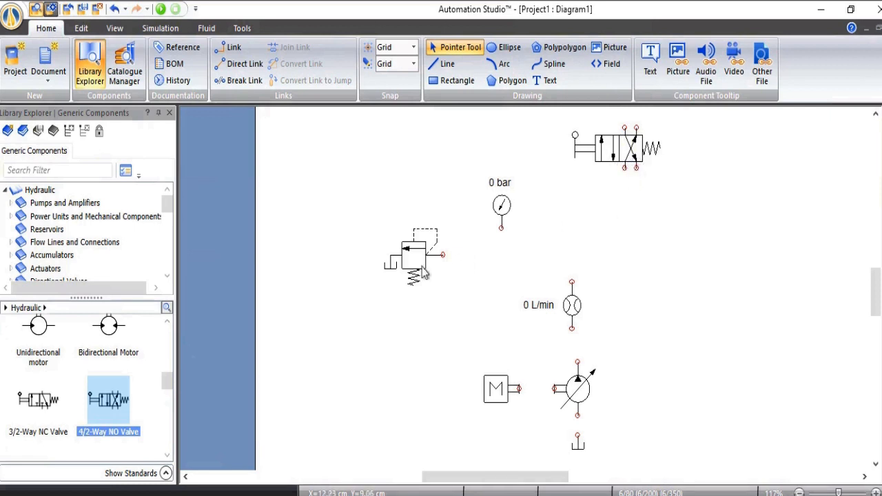
Try out a 3/2-Way NC Valve to the right of the 4/2-way valve and delete it.
{"action": "left_click_drag", "start_coordinate": [38, 405], "coordinate": [739, 191]}
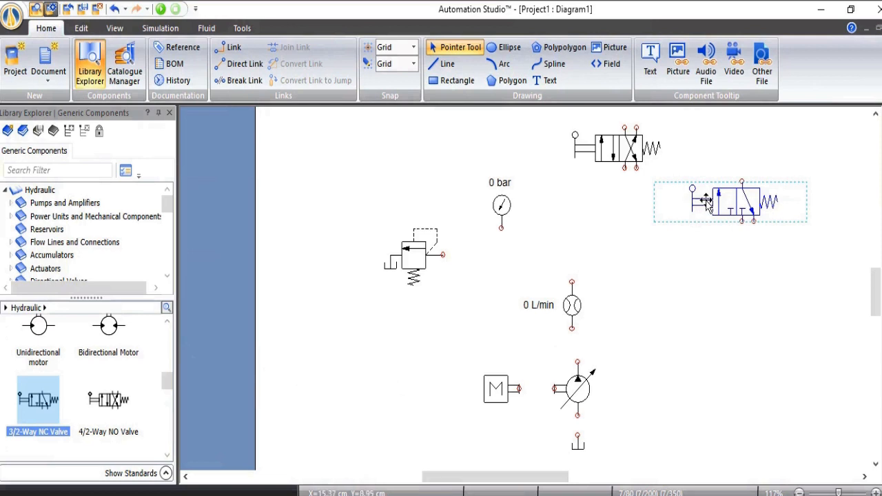
{"action": "key", "text": "Delete"}
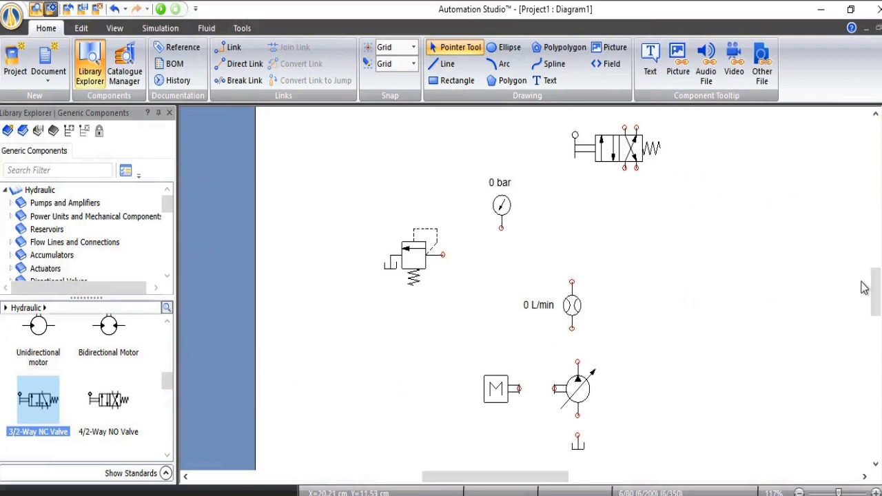
Place a Double-Acting Cylinder directly above the 4/2-way valve.
{"action": "scroll", "coordinate": [875, 275], "scroll_direction": "up", "scroll_amount": 3}
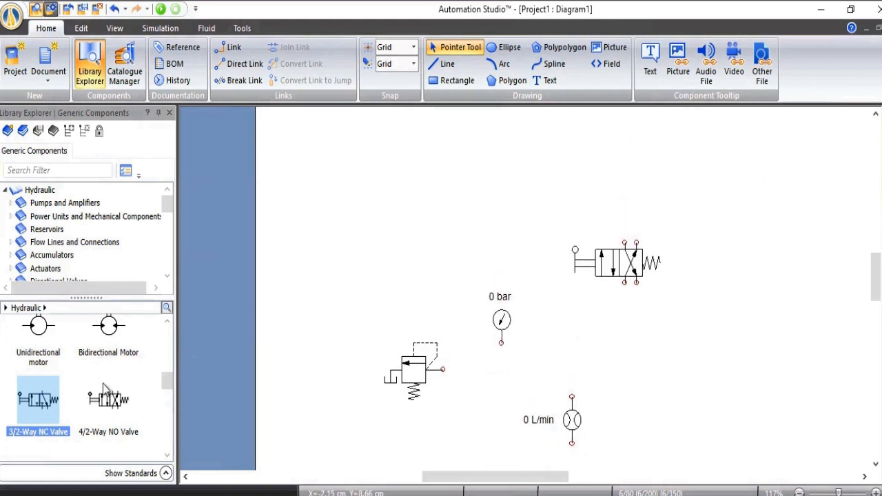
{"action": "left_click_drag", "start_coordinate": [167, 380], "coordinate": [175, 357]}
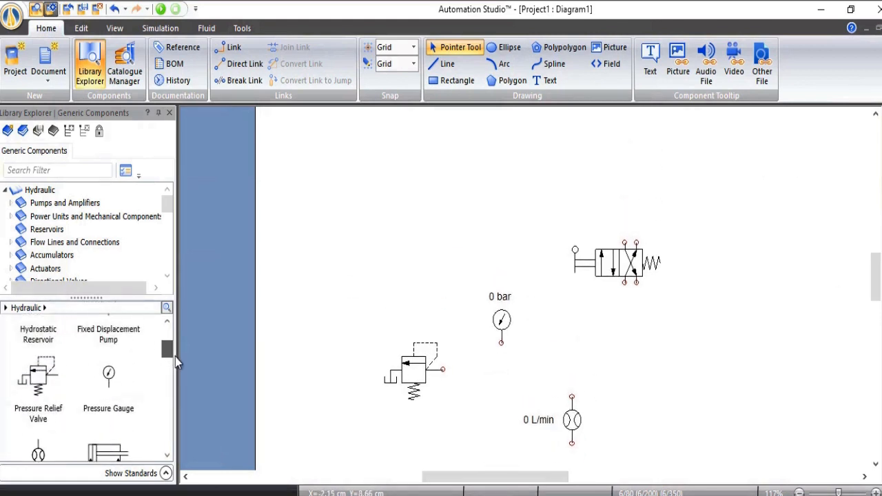
{"action": "left_click_drag", "start_coordinate": [117, 401], "coordinate": [622, 162]}
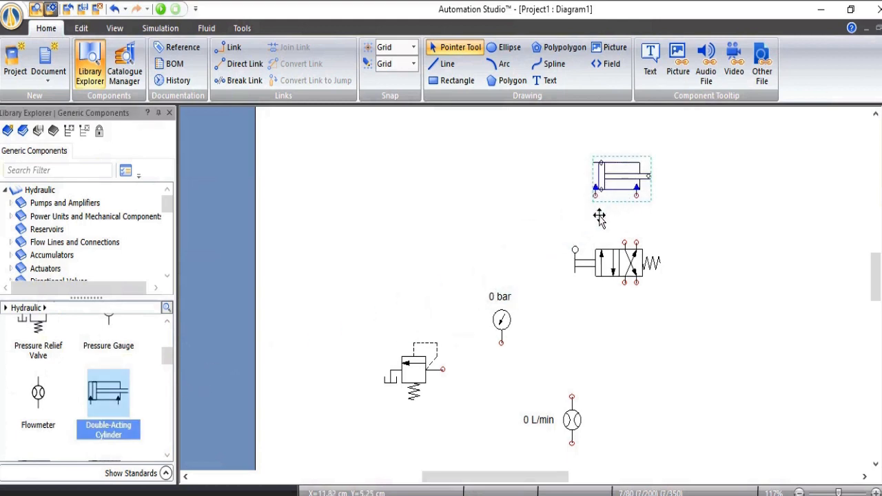
Bring all components into view and link the reservoir's port to the pump's inlet port.
{"action": "right_click", "coordinate": [680, 355]}
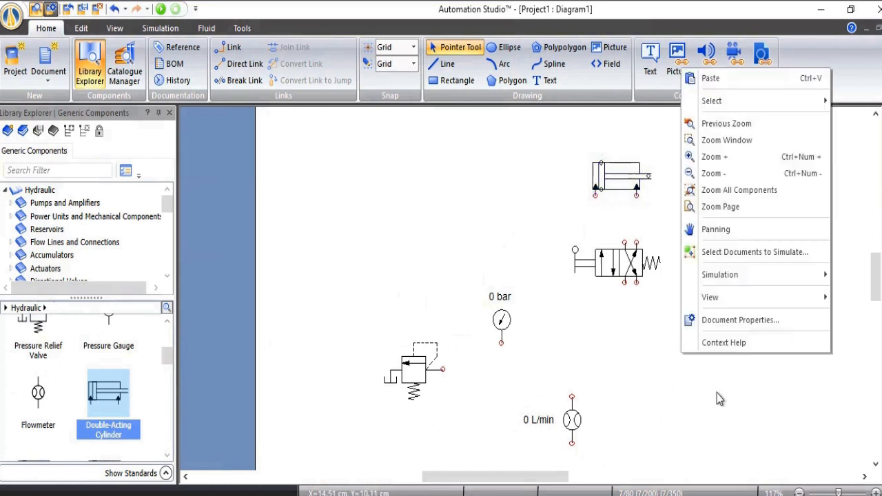
{"action": "left_click", "coordinate": [750, 190]}
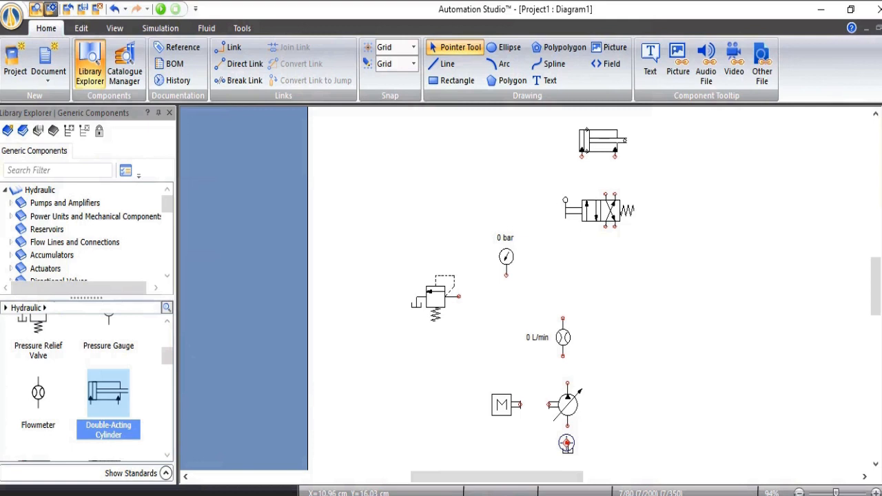
{"action": "left_click_drag", "start_coordinate": [566, 443], "coordinate": [566, 426]}
{"action": "scroll", "coordinate": [593, 440], "scroll_direction": "down", "scroll_amount": 3}
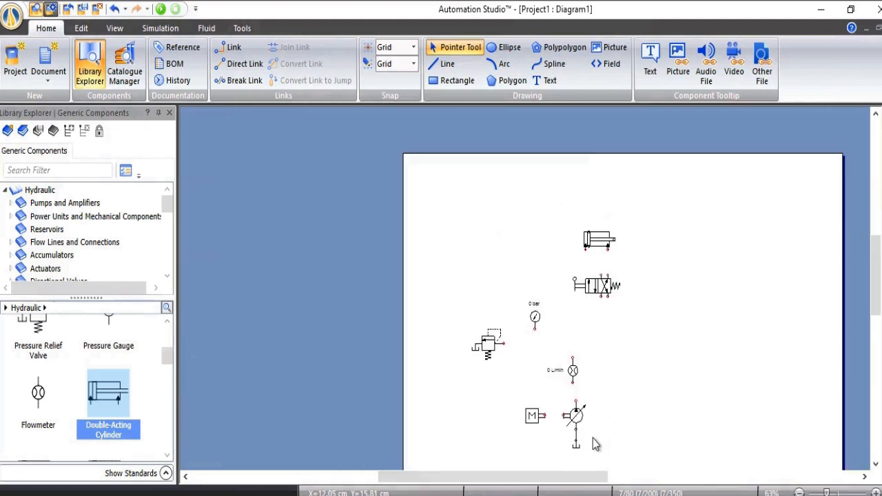
{"action": "scroll", "coordinate": [595, 445], "scroll_direction": "up", "scroll_amount": 5}
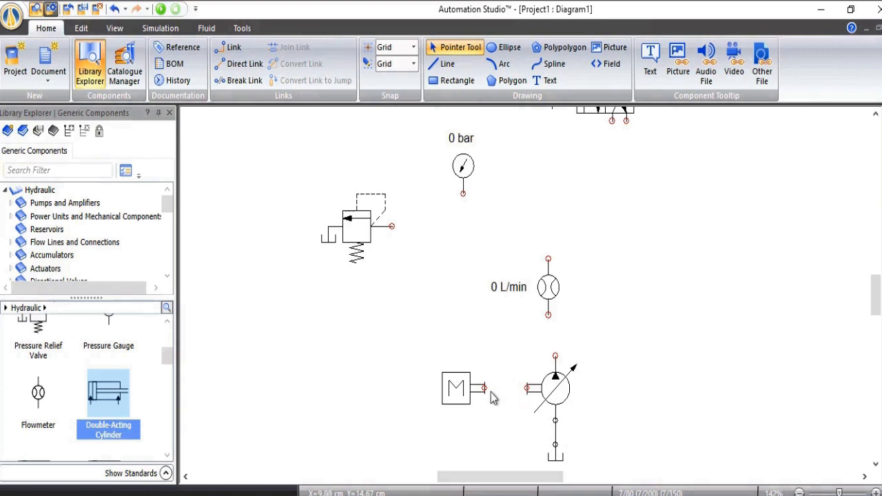
{"action": "left_click_drag", "start_coordinate": [483, 386], "coordinate": [525, 388]}
{"action": "left_click", "coordinate": [503, 388]}
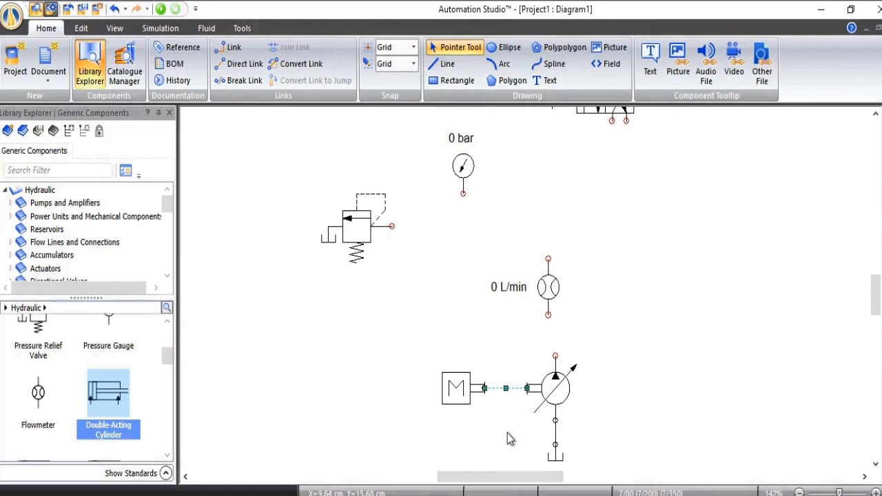
{"action": "key", "text": "Delete"}
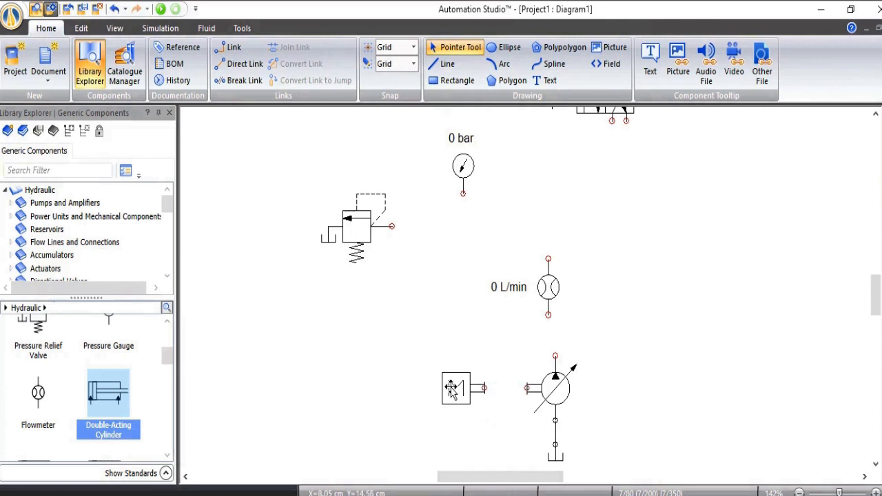
Move the engine so its shaft port meets the pump's shaft port, and align the flowmeter vertically with the pump's outlet.
{"action": "left_click_drag", "start_coordinate": [450, 387], "coordinate": [496, 396]}
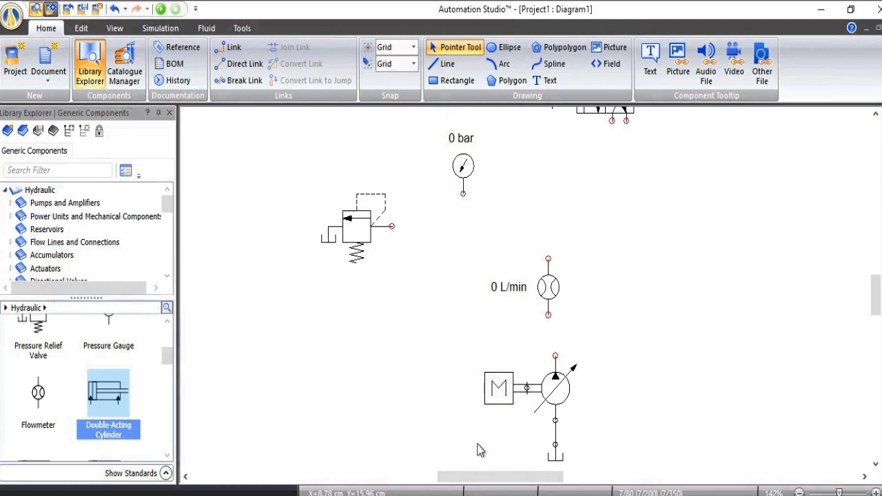
{"action": "left_click", "coordinate": [557, 289]}
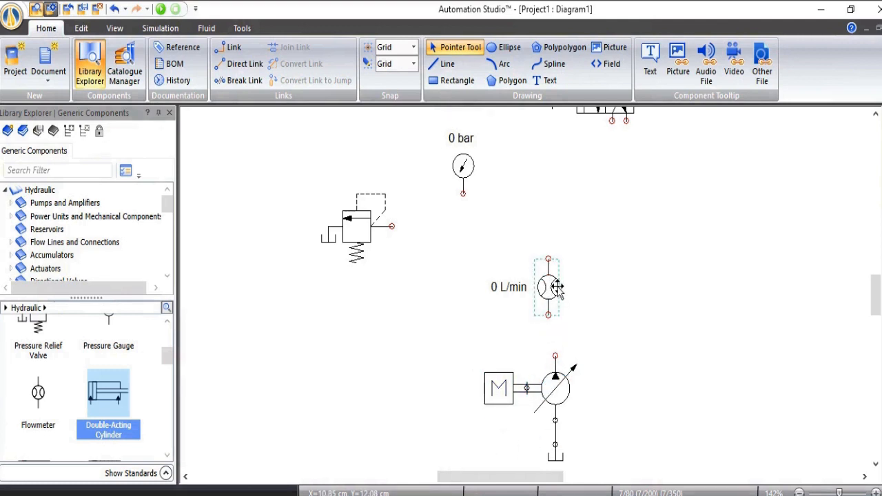
{"action": "left_click_drag", "start_coordinate": [558, 286], "coordinate": [563, 288]}
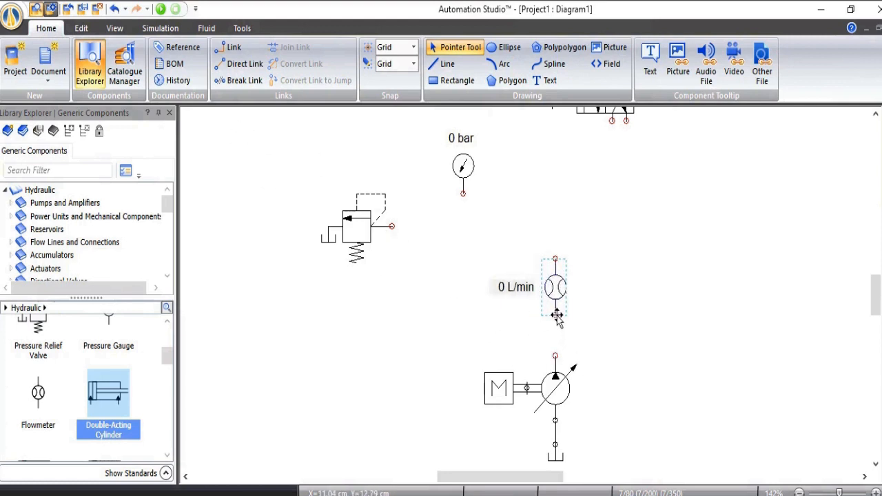
Link the flowmeter's lower port to the pump's outlet and its upper port to the pressure relief valve's inlet.
{"action": "left_click", "coordinate": [616, 319]}
{"action": "left_click_drag", "start_coordinate": [555, 315], "coordinate": [558, 360]}
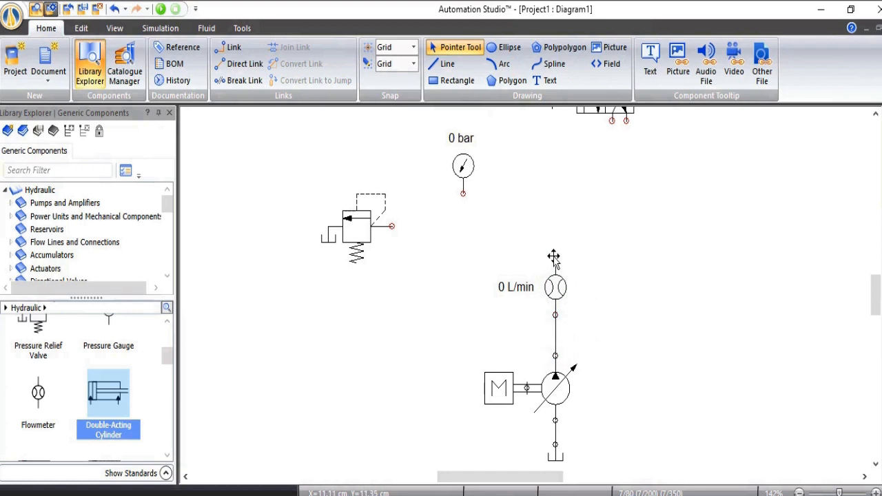
{"action": "left_click_drag", "start_coordinate": [556, 258], "coordinate": [393, 225]}
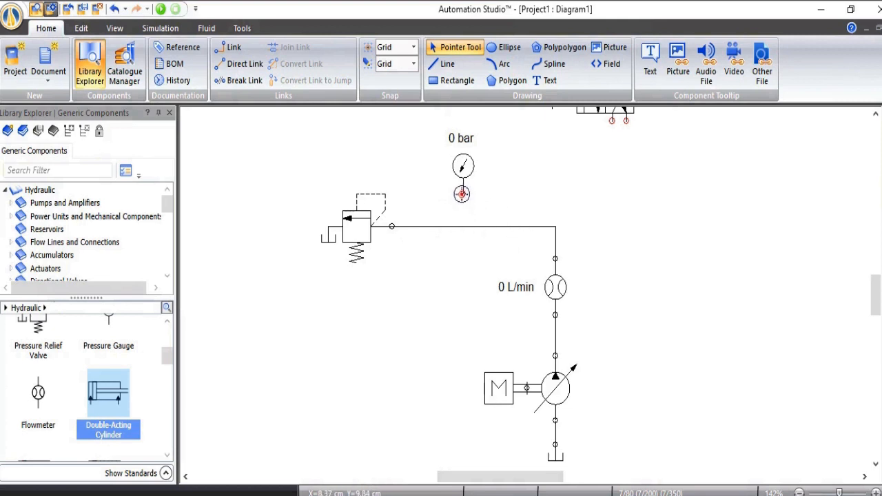
Connect the pressure gauge to the relief valve line, and move the 4/2-way valve down and left, closer above the flowmeter.
{"action": "left_click_drag", "start_coordinate": [461, 193], "coordinate": [463, 226]}
{"action": "left_click_drag", "start_coordinate": [558, 482], "coordinate": [580, 483]}
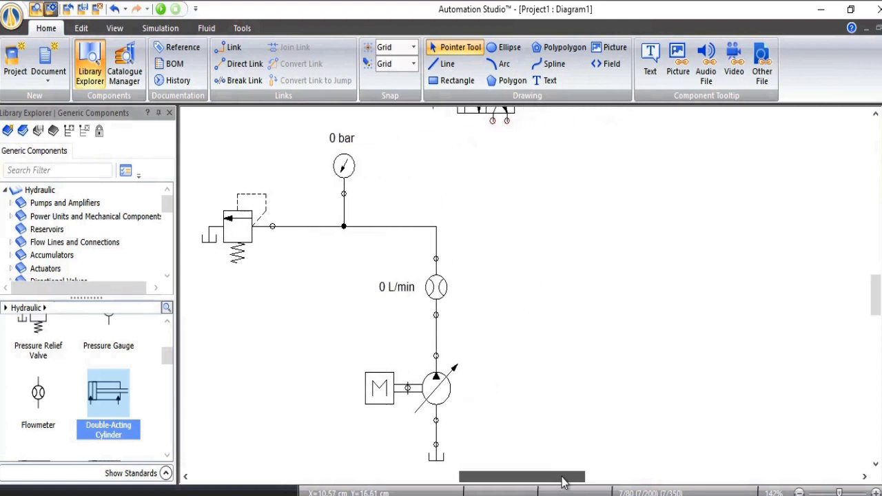
{"action": "scroll", "coordinate": [455, 227], "scroll_direction": "up", "scroll_amount": 1}
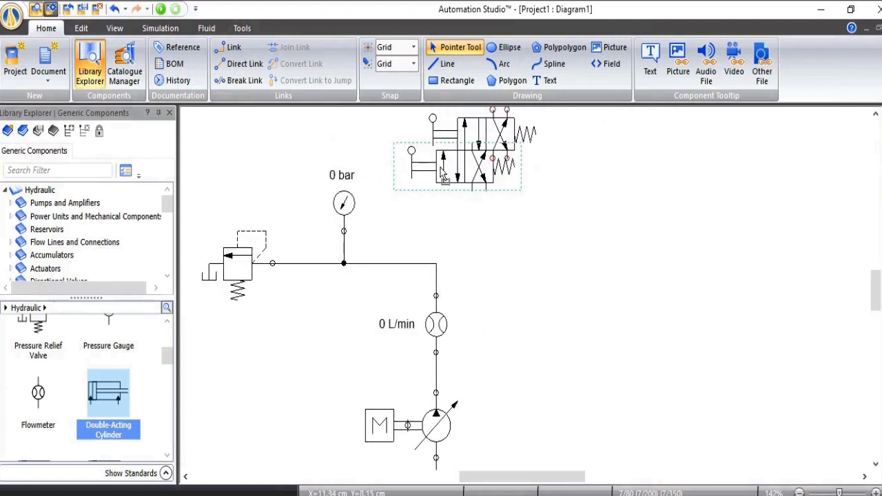
{"action": "left_click_drag", "start_coordinate": [494, 219], "coordinate": [506, 239]}
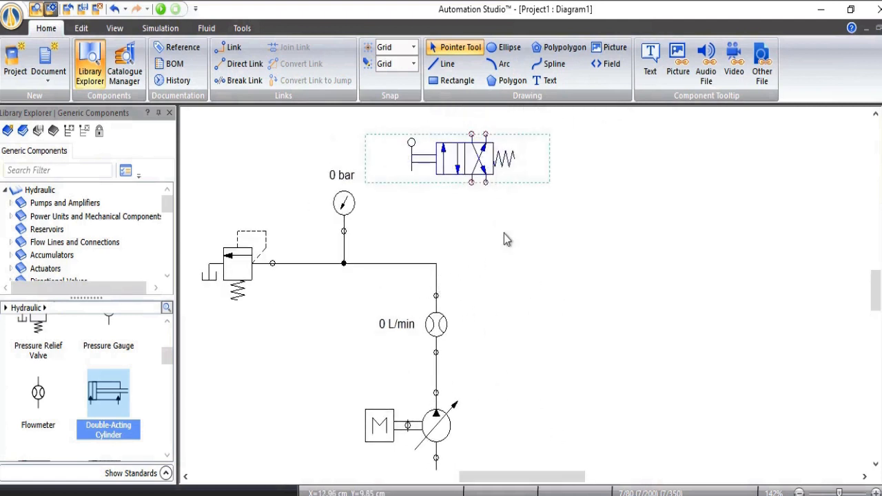
Link the 4/2-way valve's lower left port to the corner of the line above the flowmeter.
{"action": "left_click", "coordinate": [482, 199]}
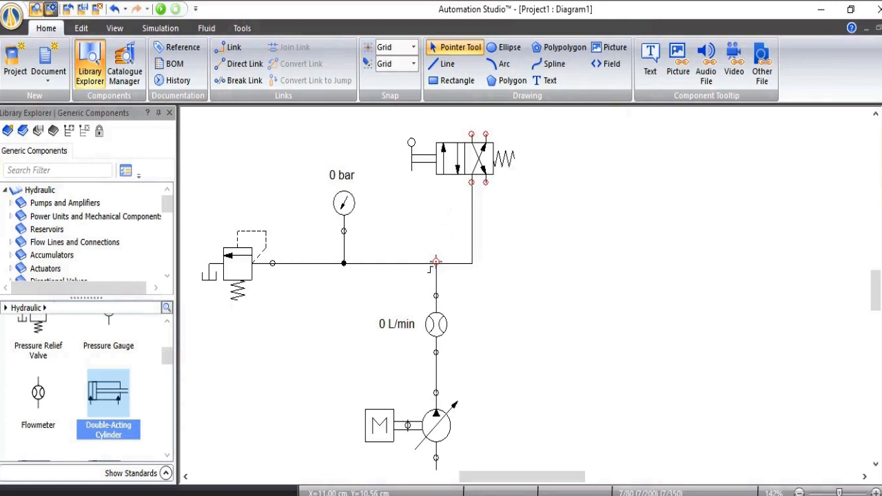
{"action": "left_click", "coordinate": [435, 261]}
{"action": "scroll", "coordinate": [545, 248], "scroll_direction": "up", "scroll_amount": 1}
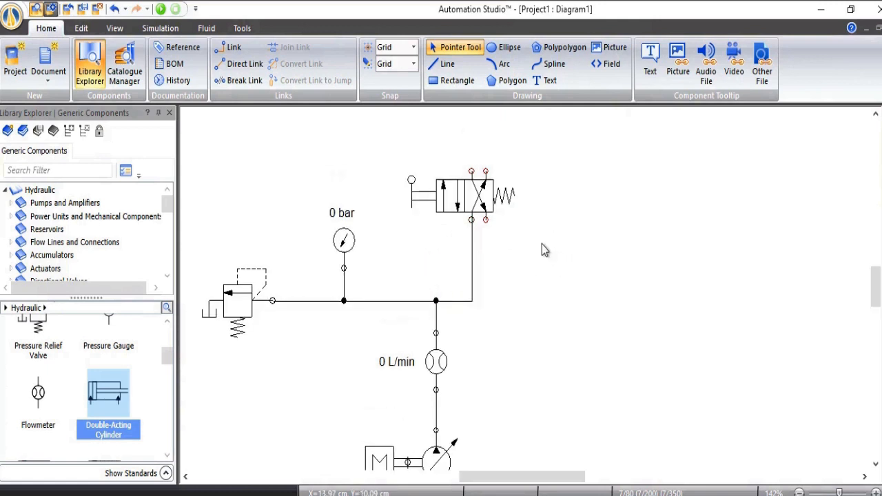
Move the double-acting cylinder closer to the 4/2-way valve and link its two ports to the valve's two upper ports.
{"action": "scroll", "coordinate": [523, 193], "scroll_direction": "up", "scroll_amount": 2}
{"action": "left_click_drag", "start_coordinate": [485, 150], "coordinate": [485, 191]}
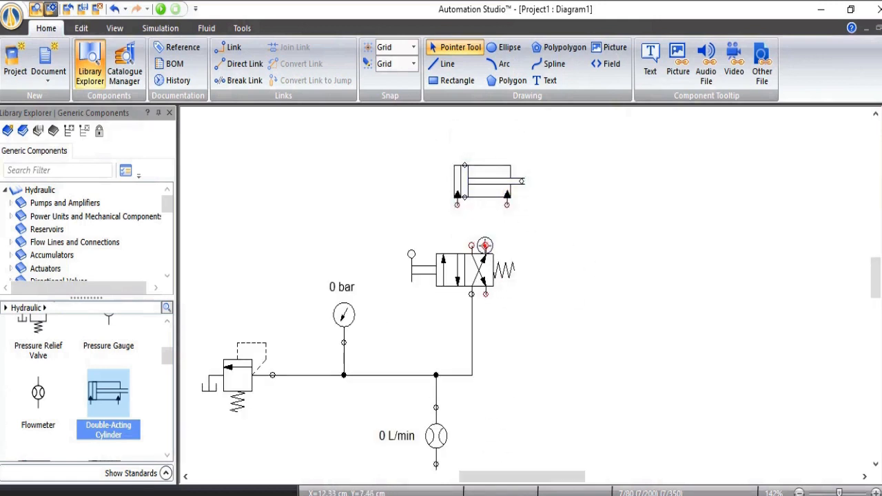
{"action": "left_click_drag", "start_coordinate": [486, 246], "coordinate": [507, 201]}
{"action": "left_click_drag", "start_coordinate": [471, 246], "coordinate": [456, 208]}
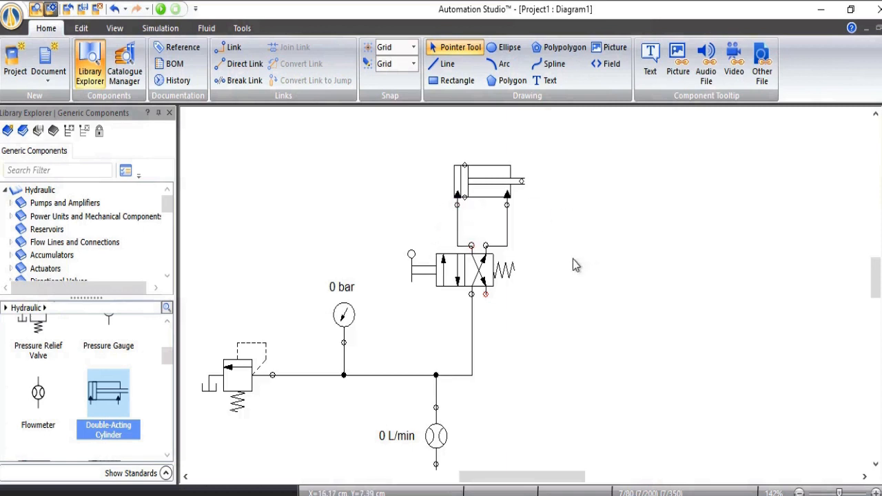
Link the 4/2-way valve's lower right port to the line between the pump and the reservoir.
{"action": "right_click", "coordinate": [599, 301]}
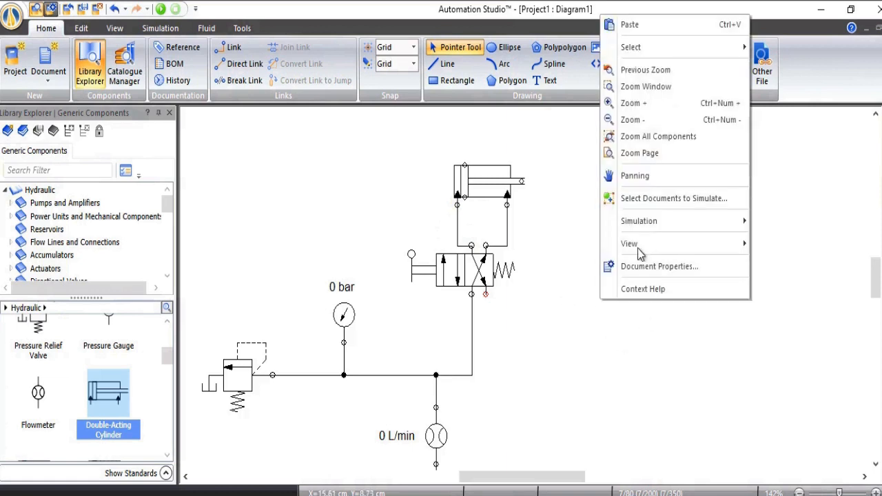
{"action": "left_click", "coordinate": [637, 137]}
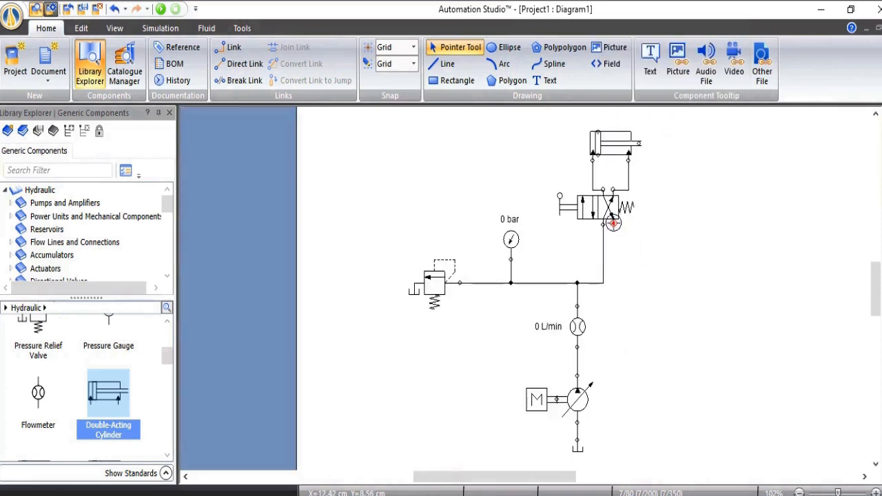
{"action": "mouse_move", "coordinate": [613, 223]}
{"action": "left_mouse_down"}
{"action": "mouse_move", "coordinate": [620, 324]}
{"action": "mouse_move", "coordinate": [577, 436]}
{"action": "left_mouse_up"}
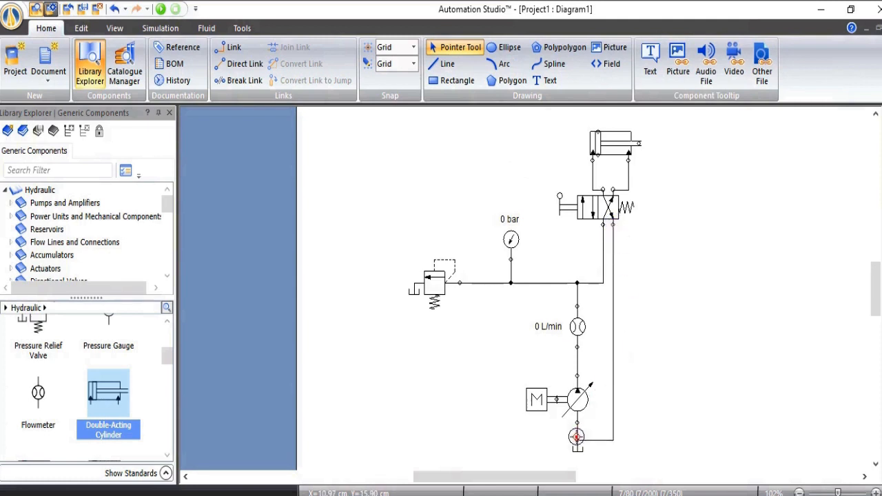
{"action": "left_click", "coordinate": [577, 437]}
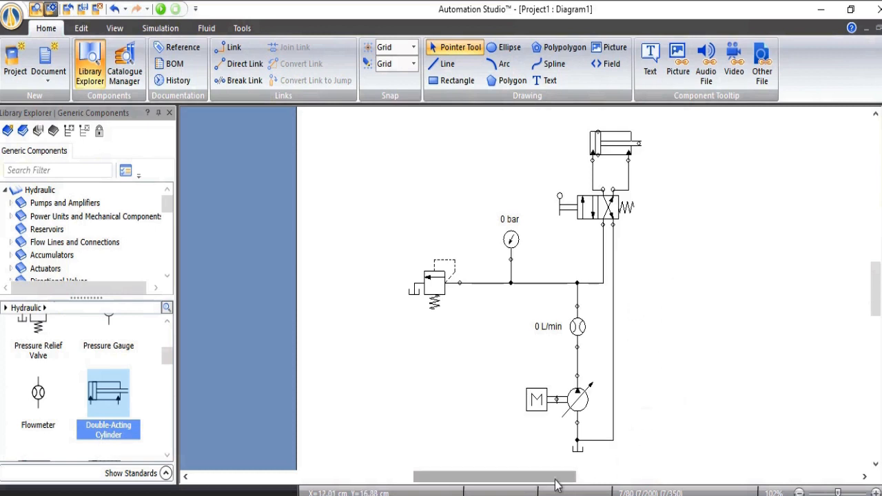
Start a normal simulation of the circuit and actuate the 4/2-way valve's lever to extend the cylinder.
{"action": "left_click_drag", "start_coordinate": [561, 478], "coordinate": [587, 480]}
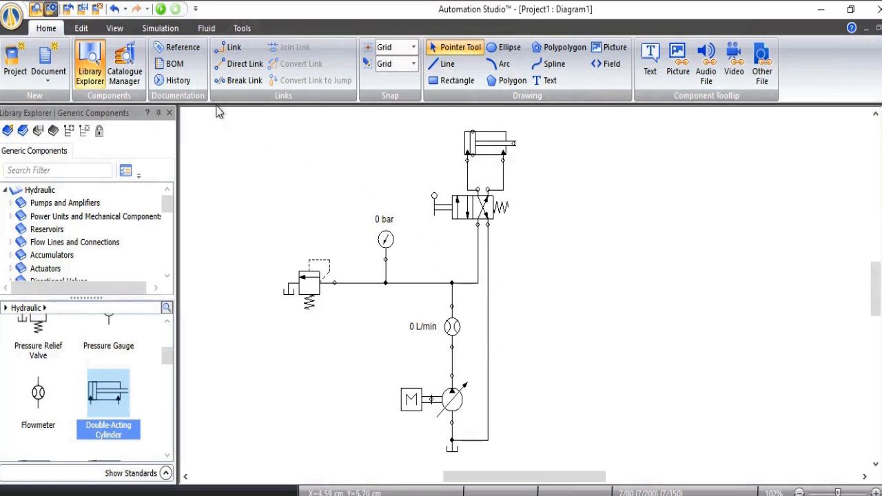
{"action": "left_click", "coordinate": [160, 29]}
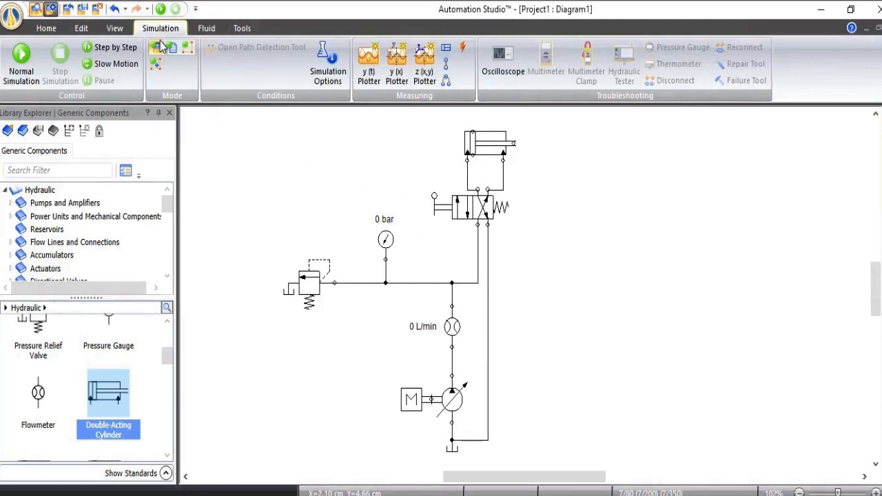
{"action": "left_click", "coordinate": [21, 62]}
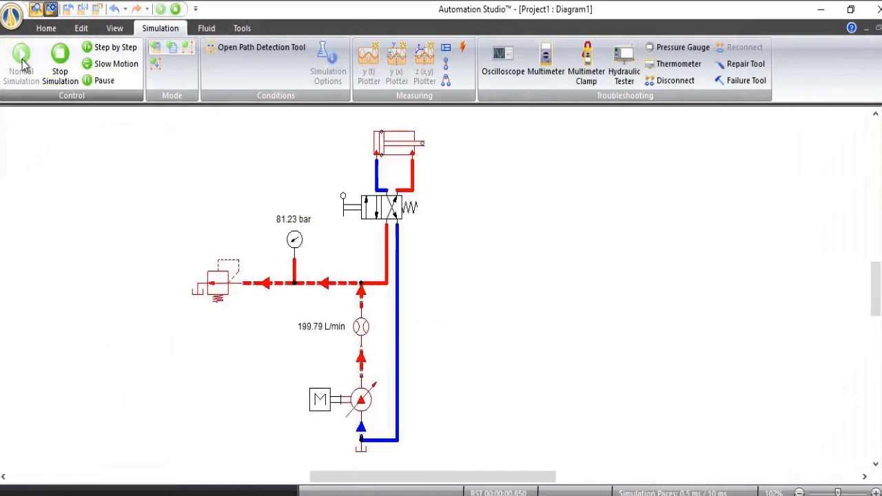
{"action": "left_click_drag", "start_coordinate": [368, 477], "coordinate": [319, 477]}
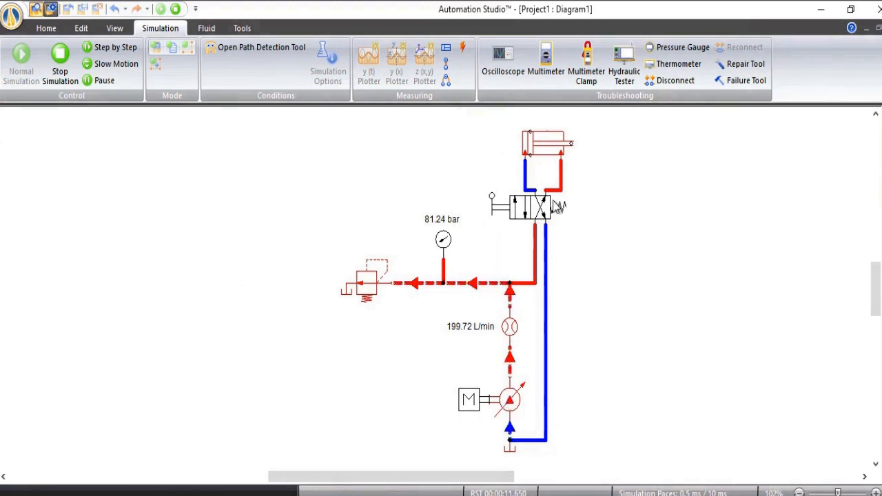
{"action": "left_click", "coordinate": [496, 204]}
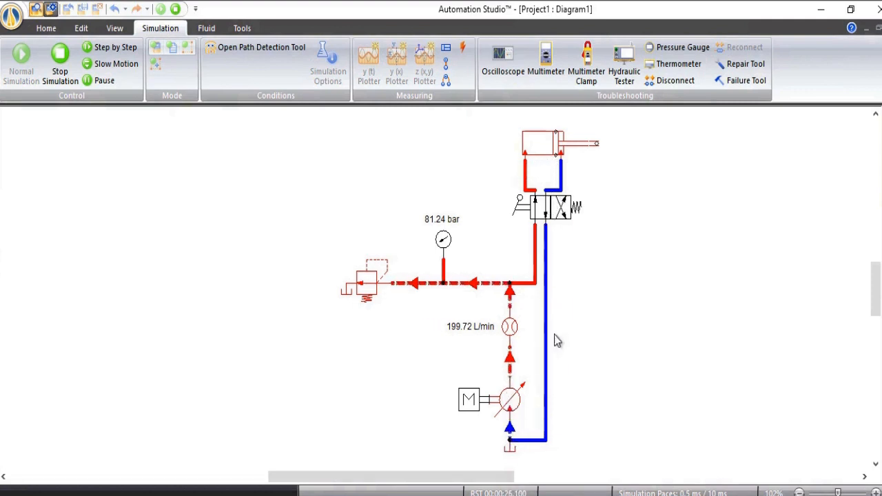
View the double-acting cylinder's cutaway animation while switching the valve lever back to retract the rod, and close the animation.
{"action": "right_click", "coordinate": [541, 150]}
{"action": "left_click", "coordinate": [572, 154]}
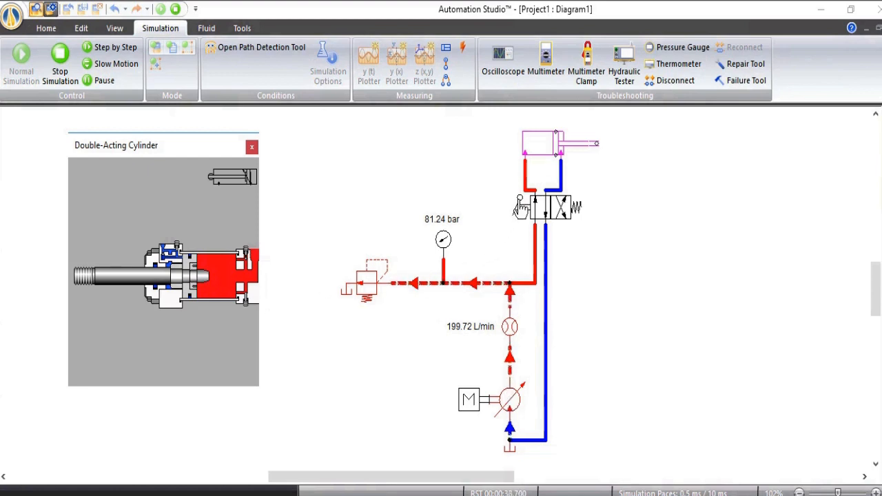
{"action": "left_click", "coordinate": [520, 206]}
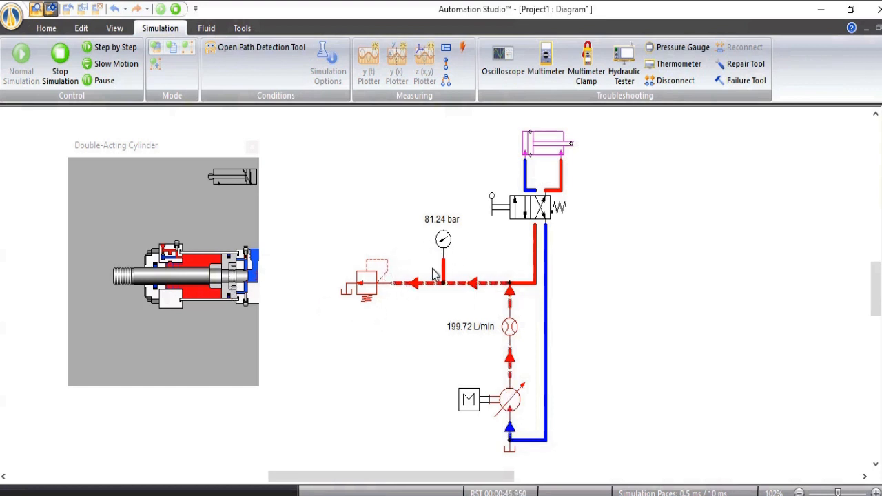
{"action": "left_click", "coordinate": [253, 147]}
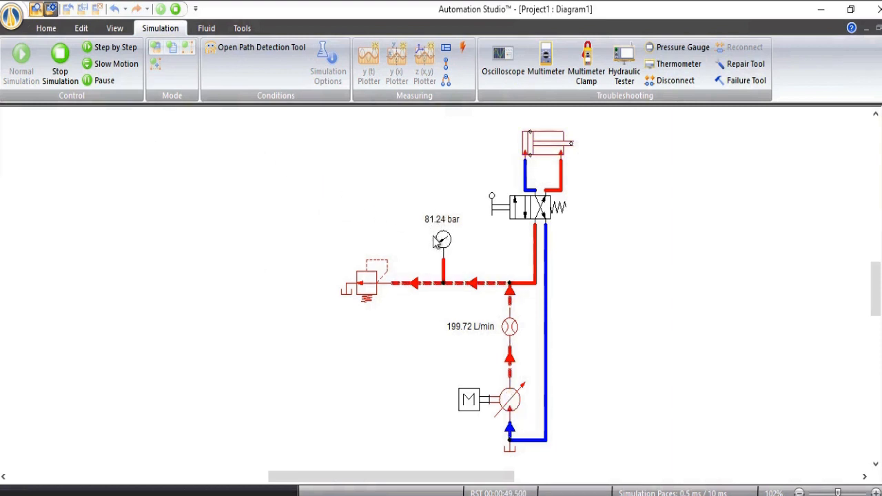
Set the pressure relief valve's cracking pressure to 40 bar during the simulation.
{"action": "left_click", "coordinate": [368, 290]}
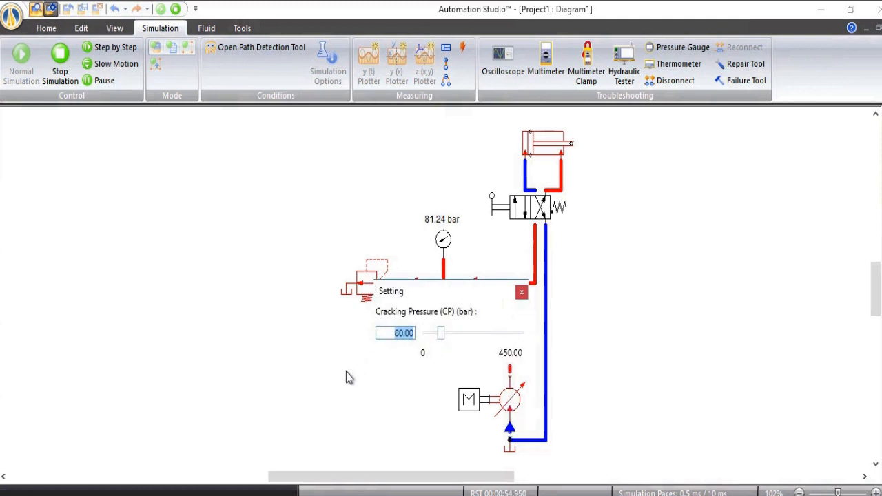
{"action": "type", "text": "40"}
{"action": "key", "text": "Return"}
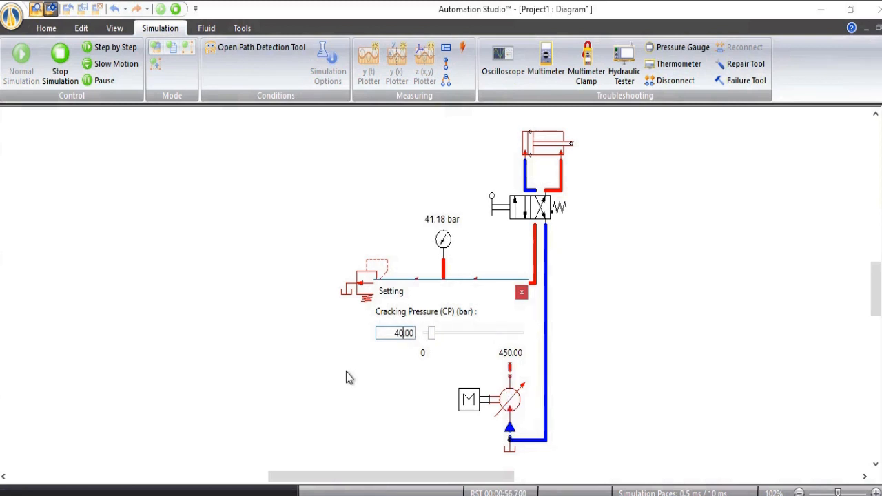
Close the relief valve's setting and set the variable displacement pump's displacement to 50 cm³/rev during the simulation.
{"action": "left_click", "coordinate": [522, 294]}
{"action": "left_click", "coordinate": [513, 412]}
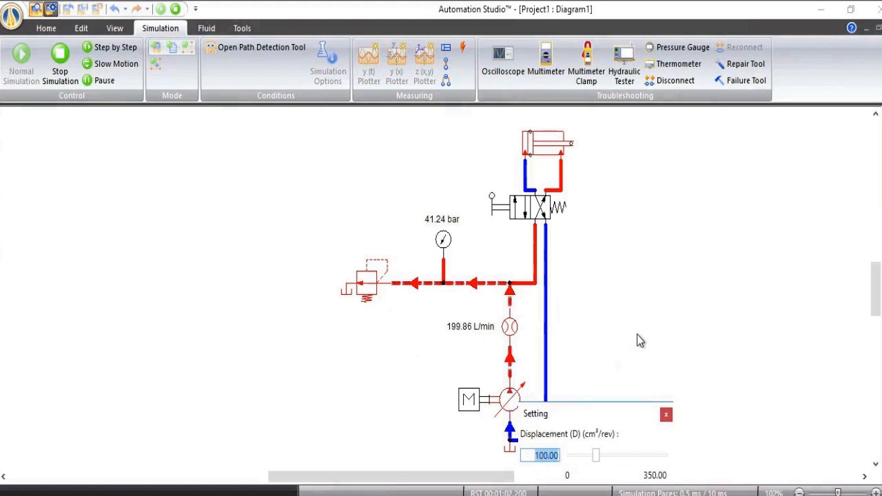
{"action": "type", "text": "50"}
{"action": "key", "text": "Return"}
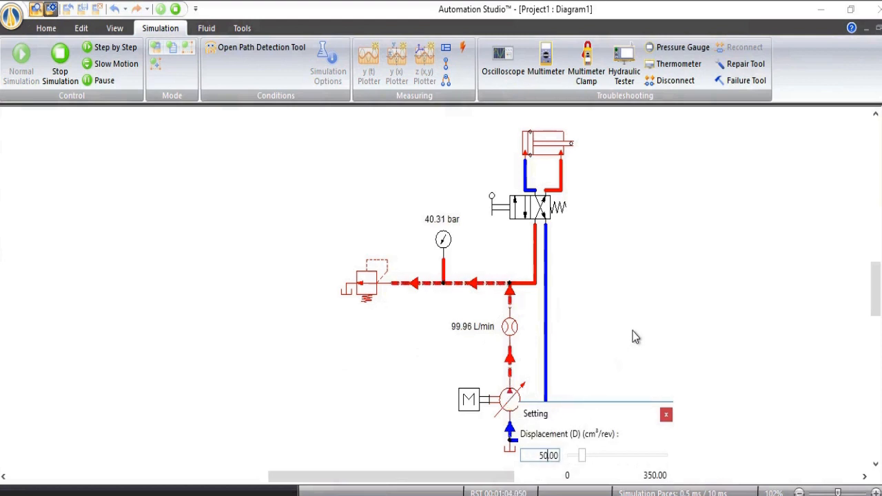
{"action": "left_click", "coordinate": [665, 414]}
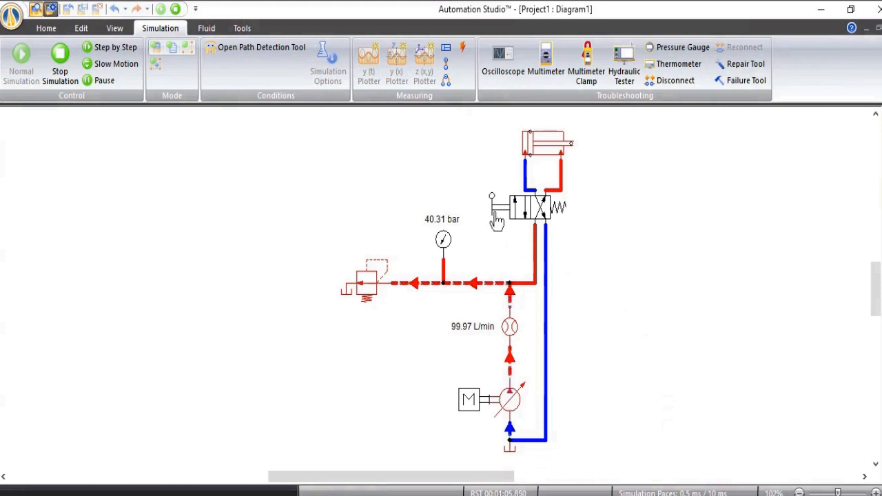
View the double-acting cylinder's cutaway animation while actuating the 4/2-way valve's lever to extend the rod.
{"action": "right_click", "coordinate": [543, 148]}
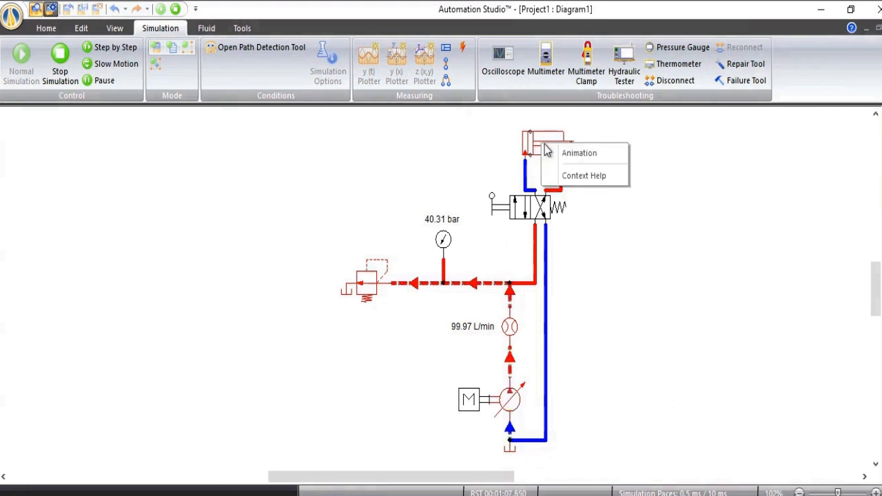
{"action": "left_click", "coordinate": [573, 152]}
{"action": "left_click", "coordinate": [493, 205]}
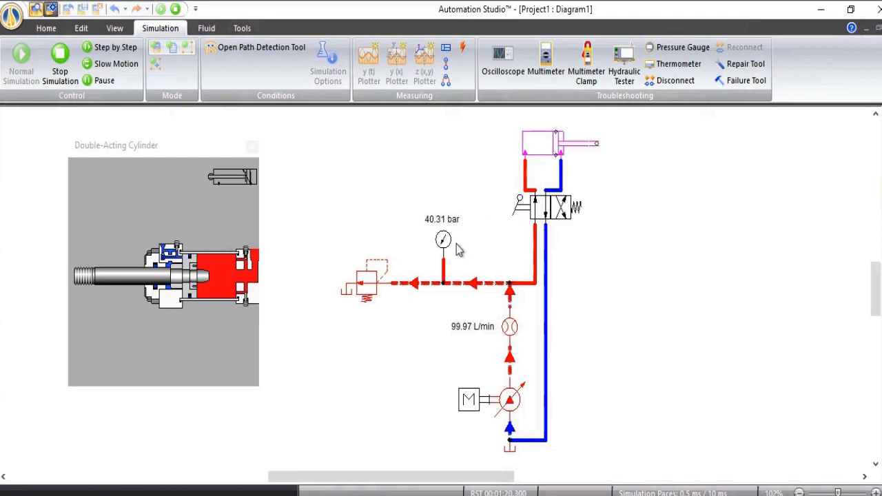
View the pressure relief valve's cutaway animation while switching the 4/2-way valve's lever back to retract the cylinder.
{"action": "left_click", "coordinate": [371, 288]}
{"action": "left_click", "coordinate": [338, 316]}
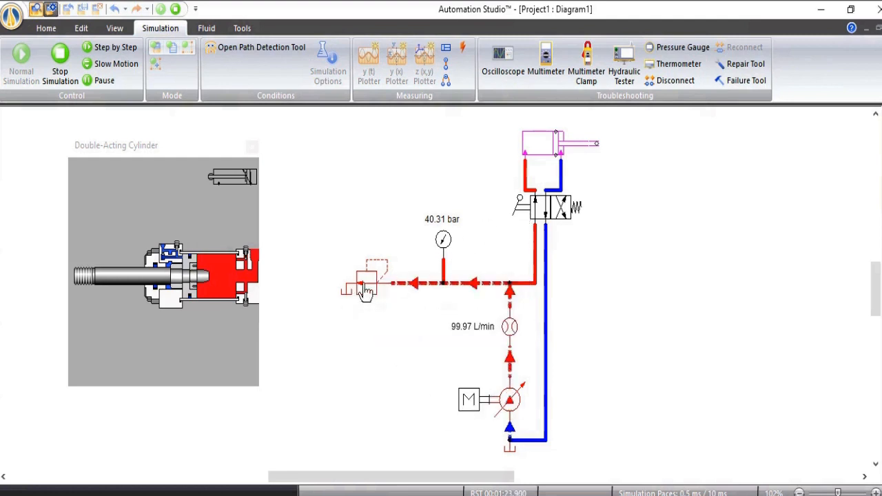
{"action": "right_click", "coordinate": [365, 285]}
{"action": "left_click", "coordinate": [401, 298]}
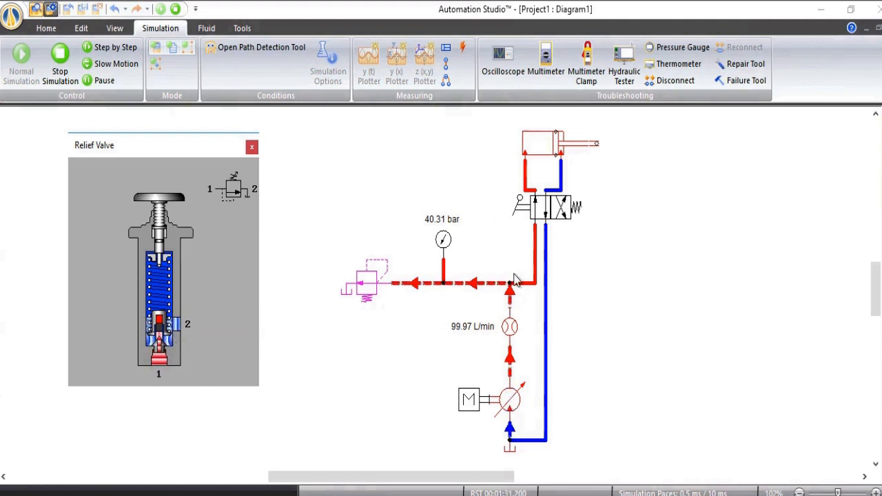
{"action": "left_click", "coordinate": [523, 218]}
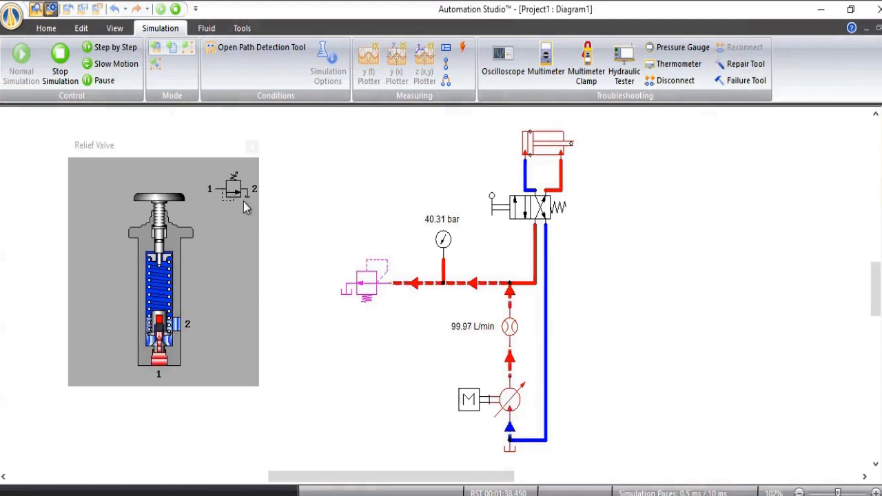
View the pump's cutaway animation while extending and retracting the cylinder with the valve lever, and stop the simulation after closing it.
{"action": "right_click", "coordinate": [511, 410]}
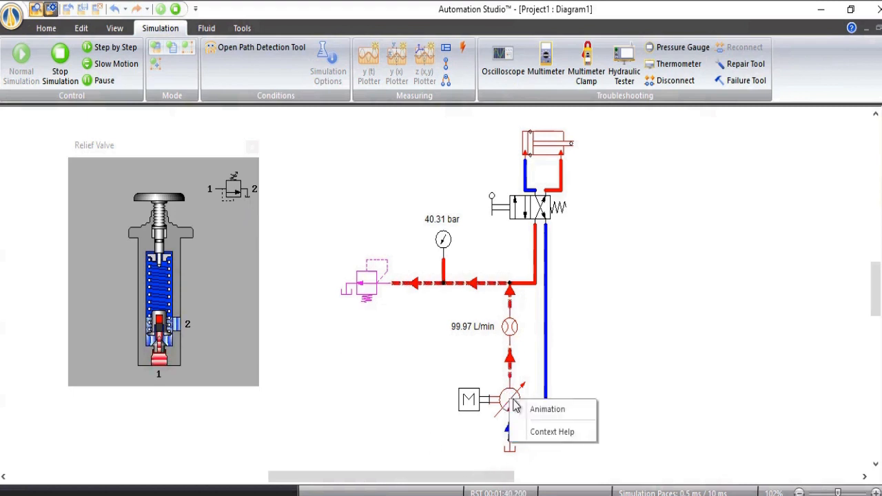
{"action": "left_click", "coordinate": [551, 407]}
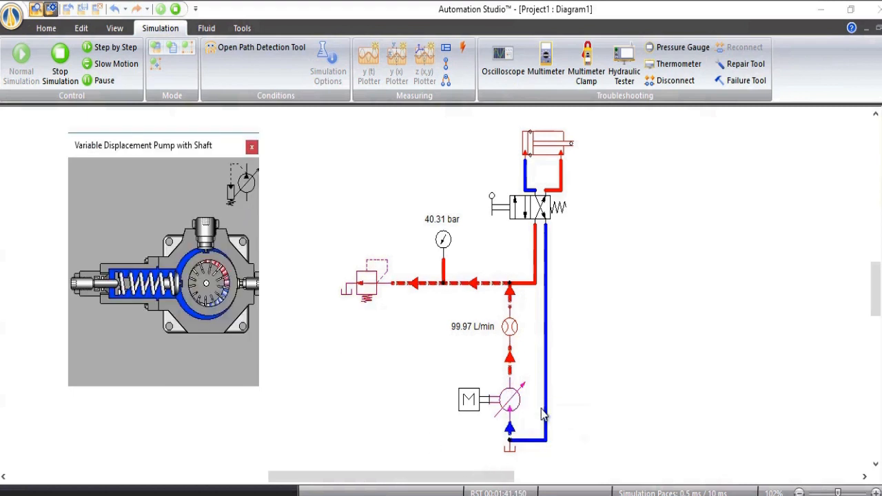
{"action": "left_click", "coordinate": [493, 210]}
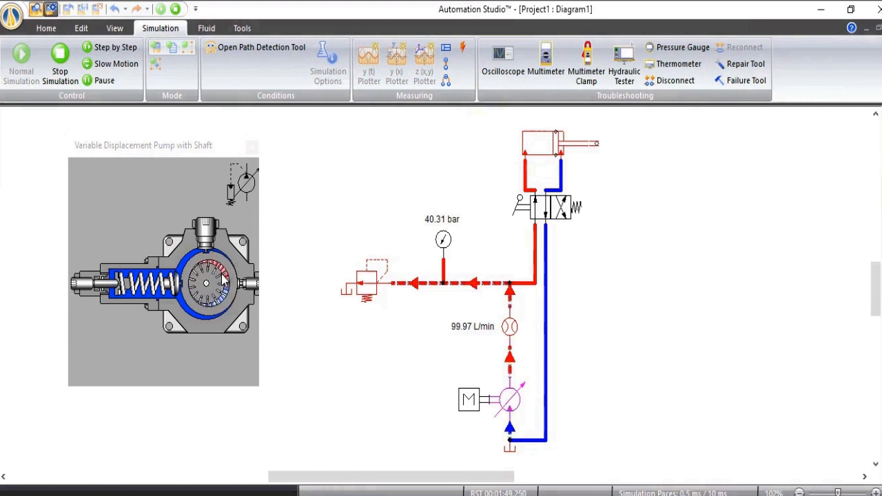
{"action": "left_click", "coordinate": [514, 217]}
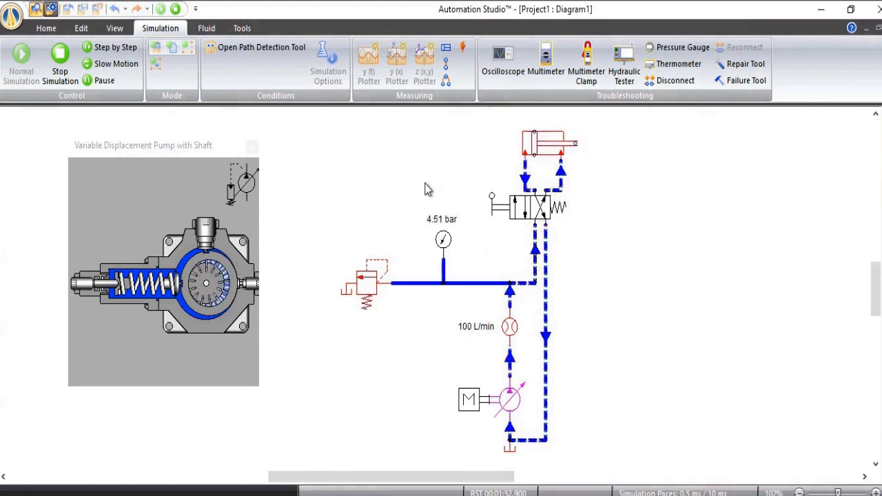
{"action": "left_click", "coordinate": [251, 150]}
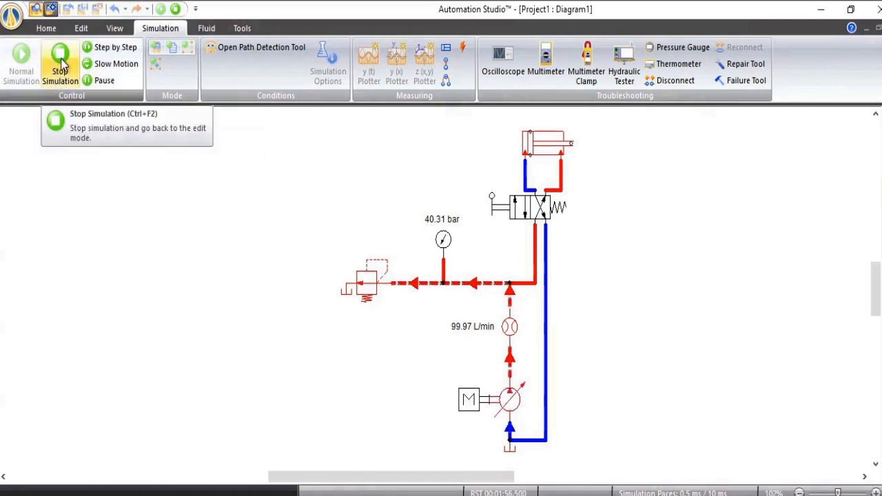
{"action": "left_click", "coordinate": [52, 82]}
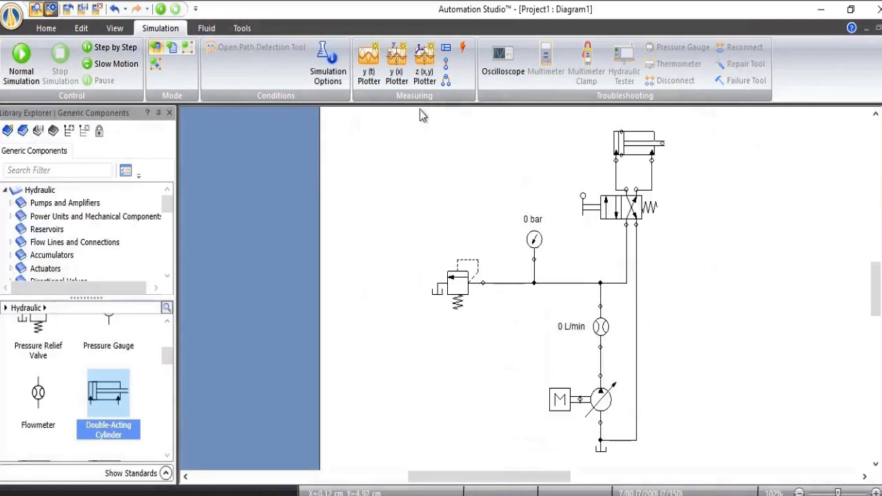
Attach a dynamic measuring instrument to the double-acting cylinder, measuring Linear Position in mm with precision 1.
{"action": "left_click", "coordinate": [447, 52]}
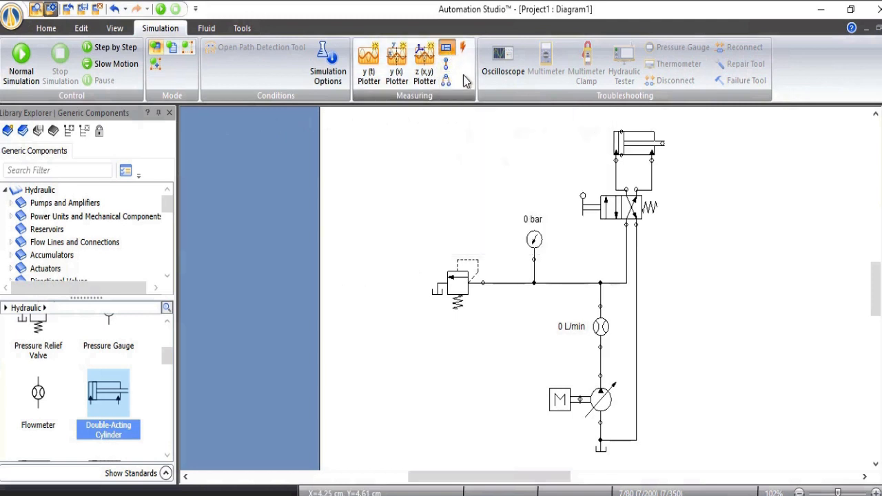
{"action": "left_click", "coordinate": [629, 145]}
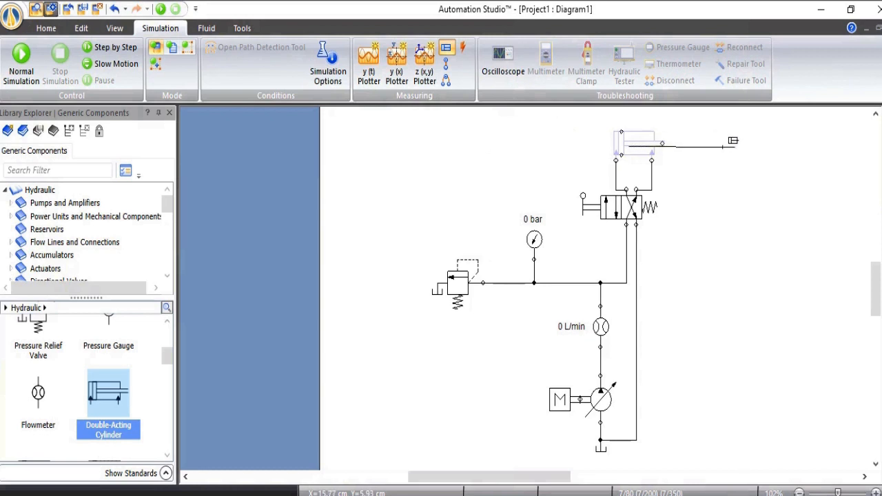
{"action": "left_click", "coordinate": [736, 146]}
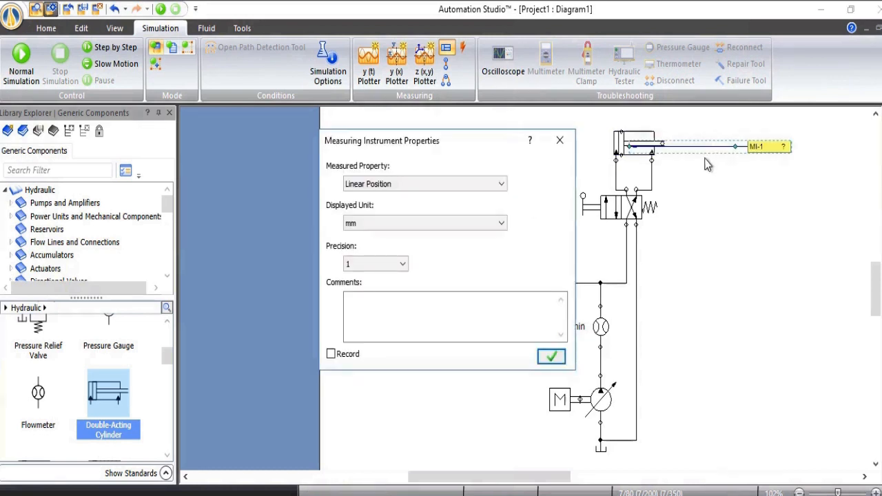
{"action": "left_click", "coordinate": [398, 187]}
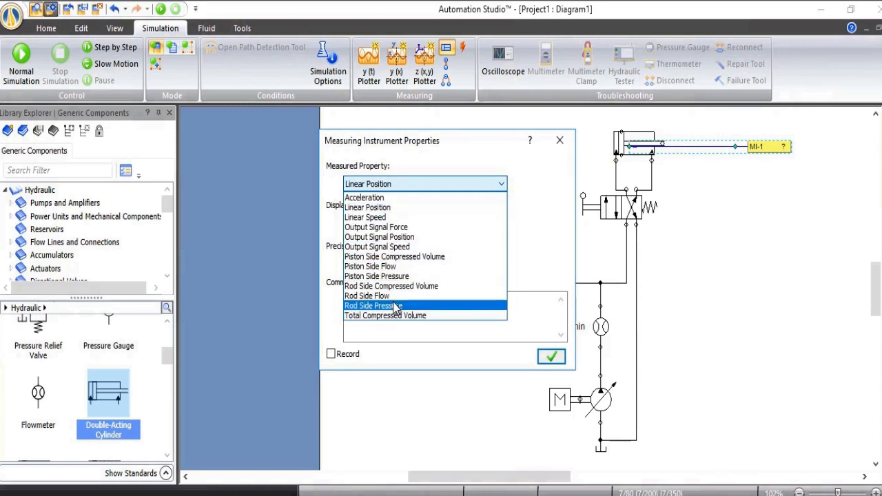
{"action": "left_click", "coordinate": [383, 207]}
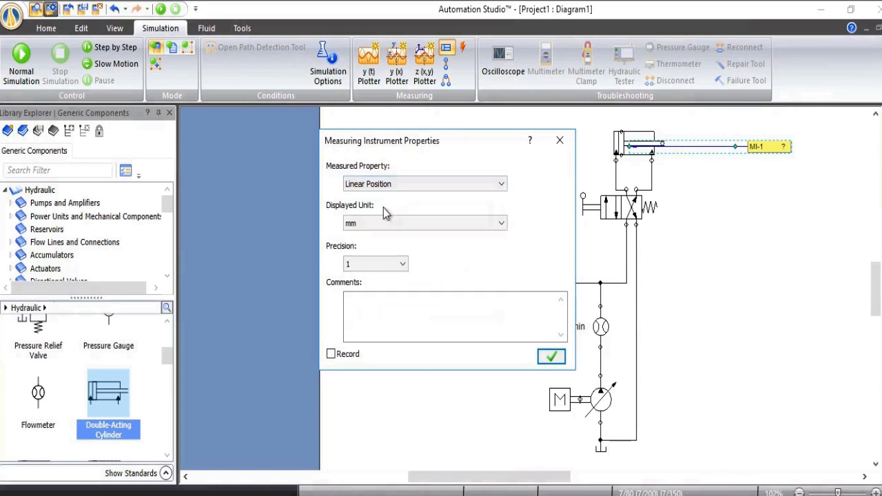
{"action": "left_click", "coordinate": [363, 268]}
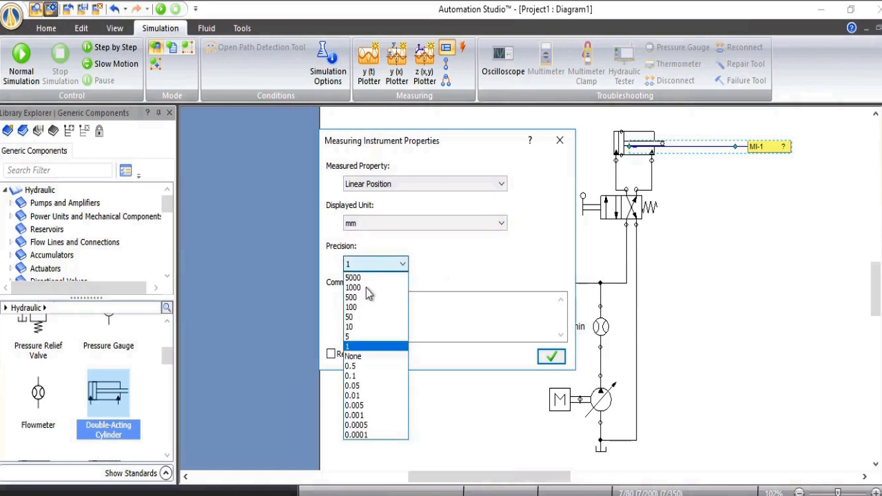
{"action": "left_click", "coordinate": [359, 346]}
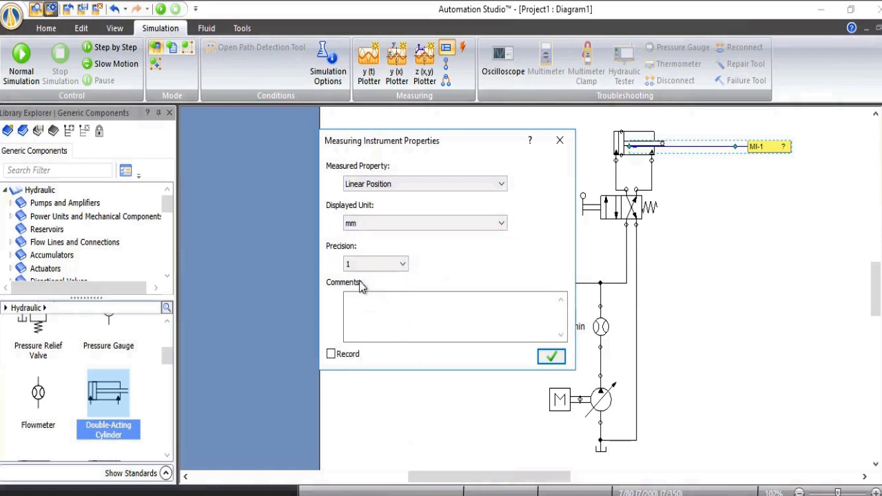
{"action": "left_click", "coordinate": [552, 356]}
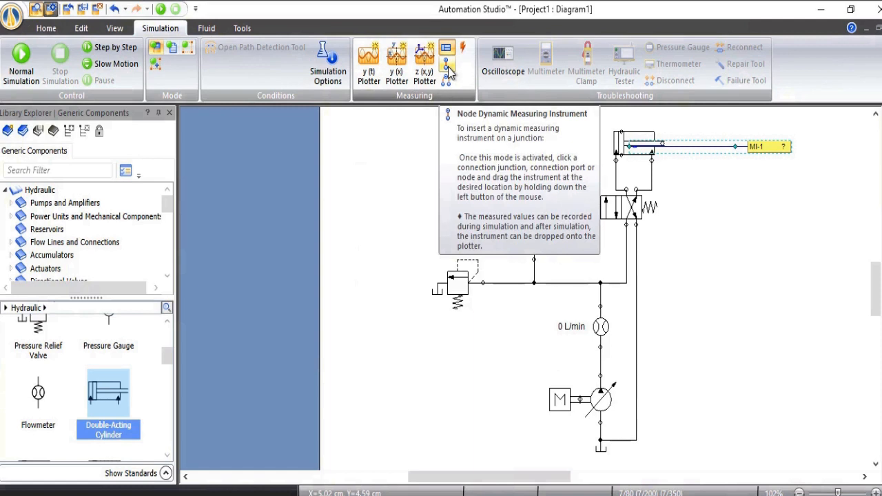
Attach node dynamic measuring instruments to both upper ports of the 4/2-way valve, measuring Pressure in bar with precision 0.1.
{"action": "left_click", "coordinate": [448, 67]}
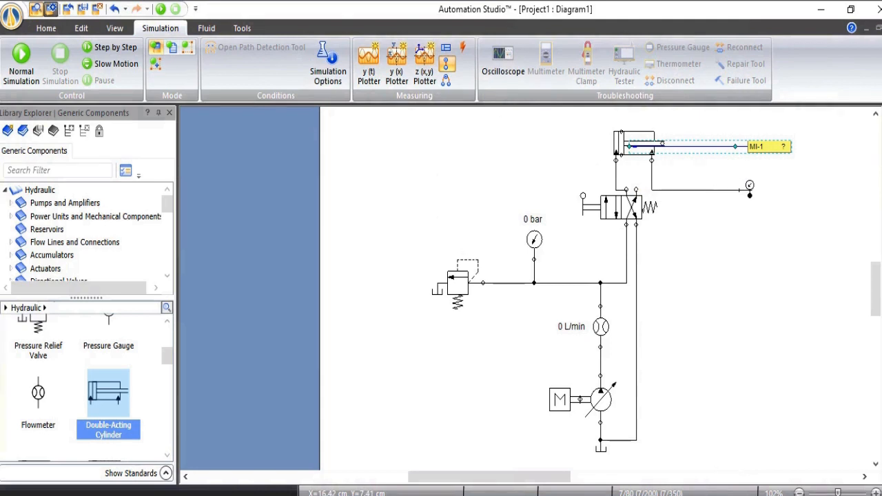
{"action": "left_click", "coordinate": [752, 261]}
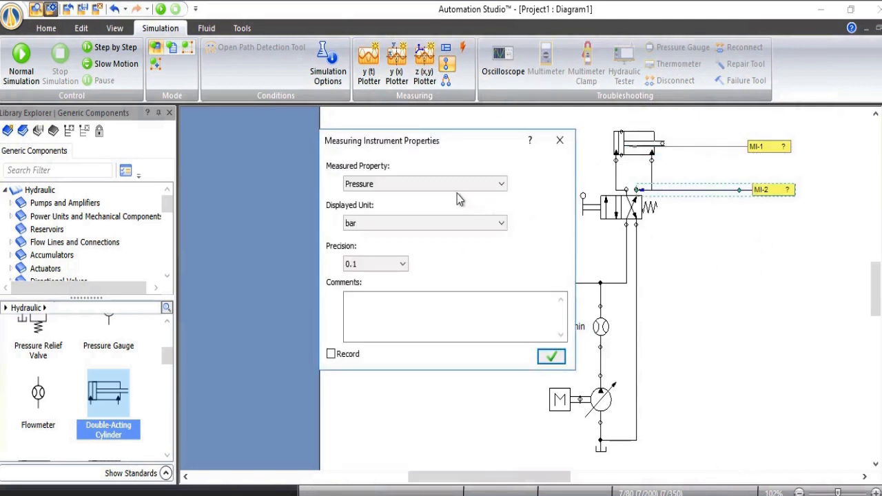
{"action": "left_click", "coordinate": [370, 186]}
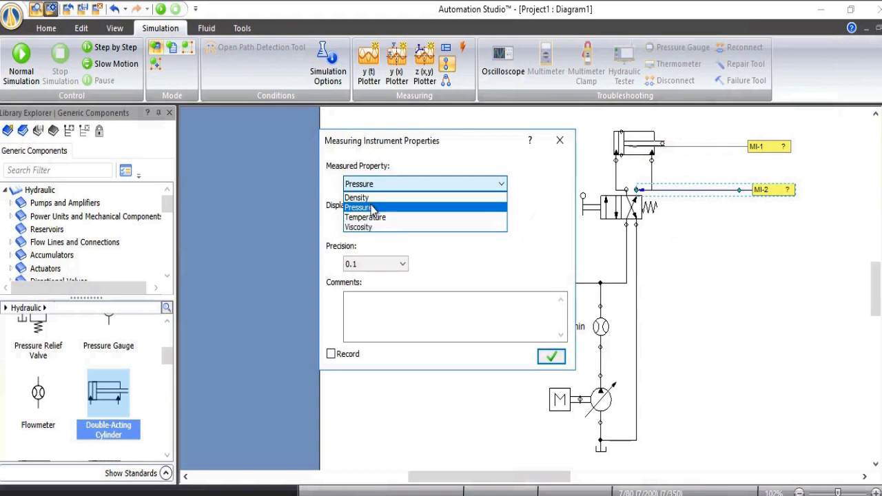
{"action": "left_click", "coordinate": [371, 208]}
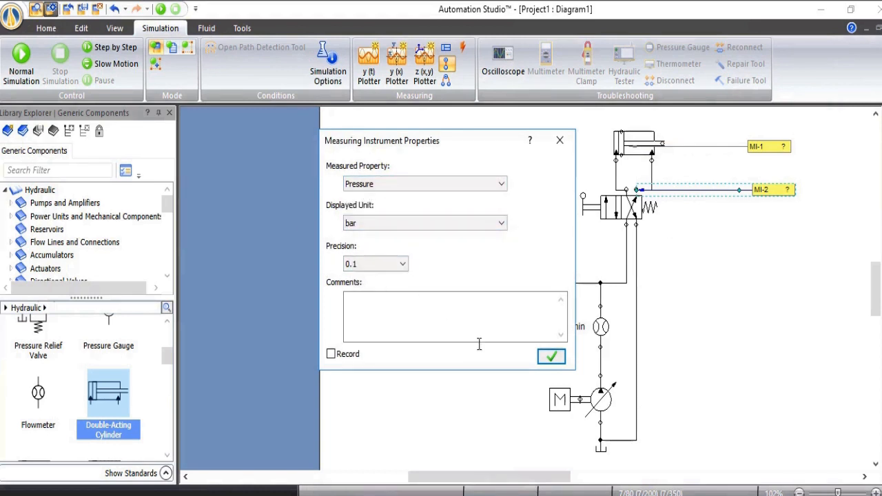
{"action": "left_click", "coordinate": [552, 357]}
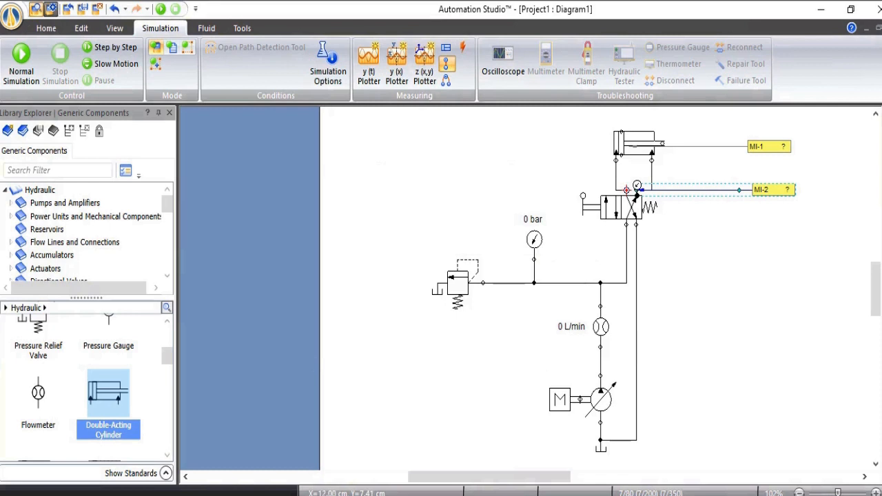
{"action": "left_click_drag", "start_coordinate": [626, 189], "coordinate": [531, 190]}
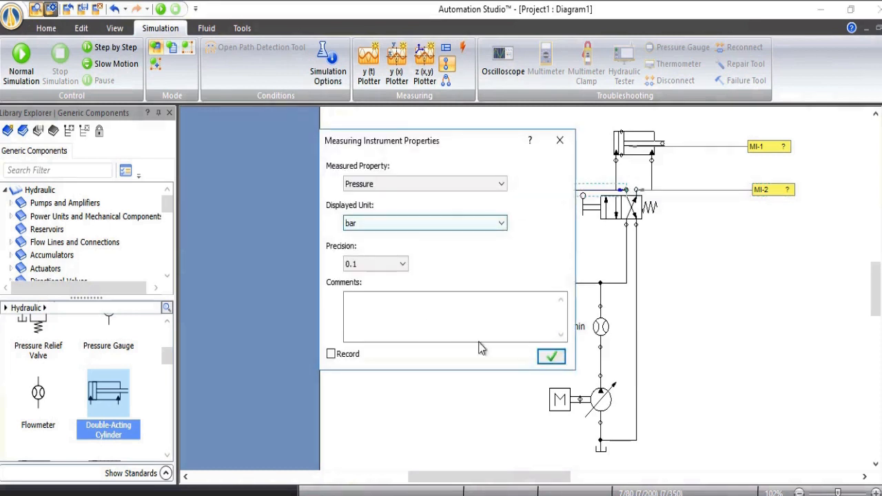
{"action": "left_click", "coordinate": [552, 356]}
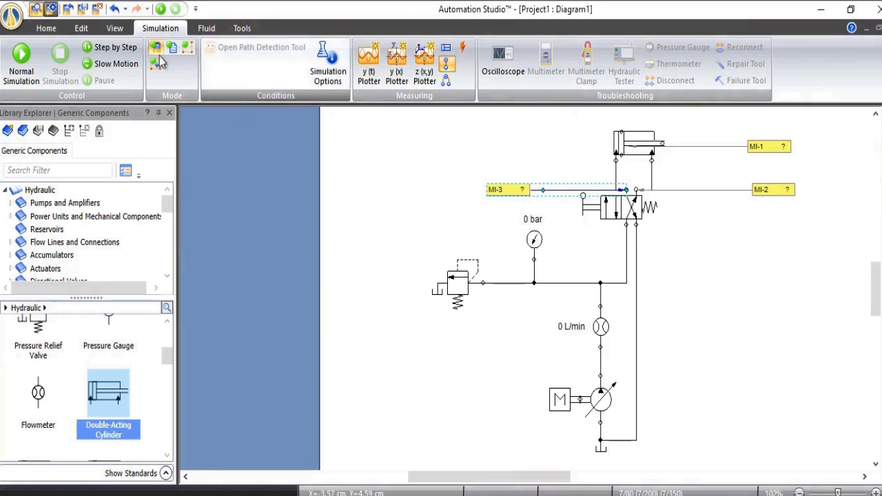
Run a normal simulation and switch the 4/2-way valve's lever to extend and retract the cylinder with the measuring instruments attached.
{"action": "left_click", "coordinate": [20, 58]}
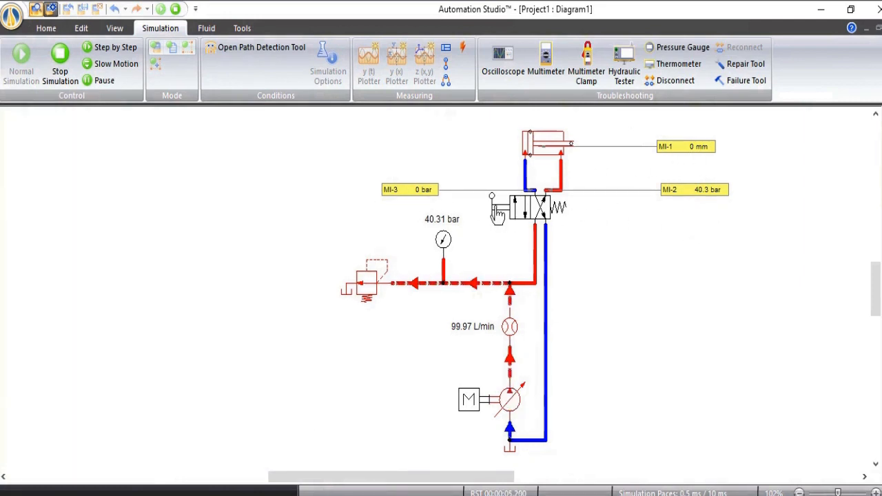
{"action": "left_click", "coordinate": [498, 215]}
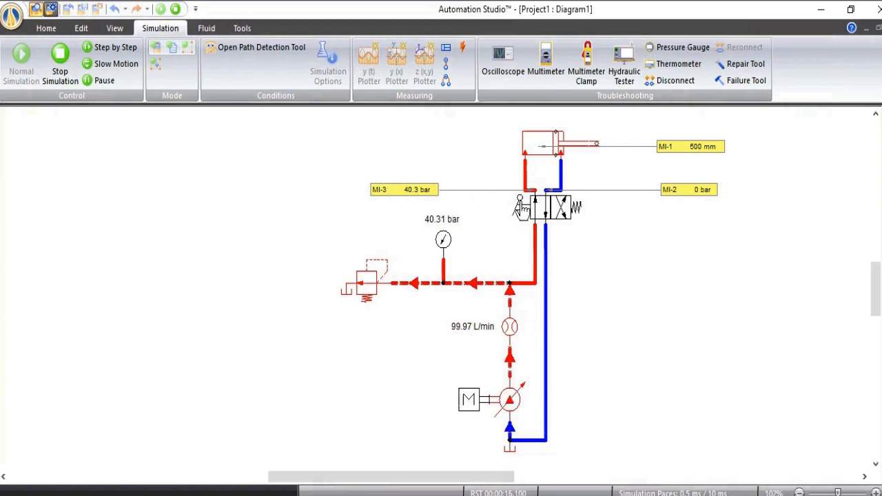
{"action": "left_click", "coordinate": [520, 207]}
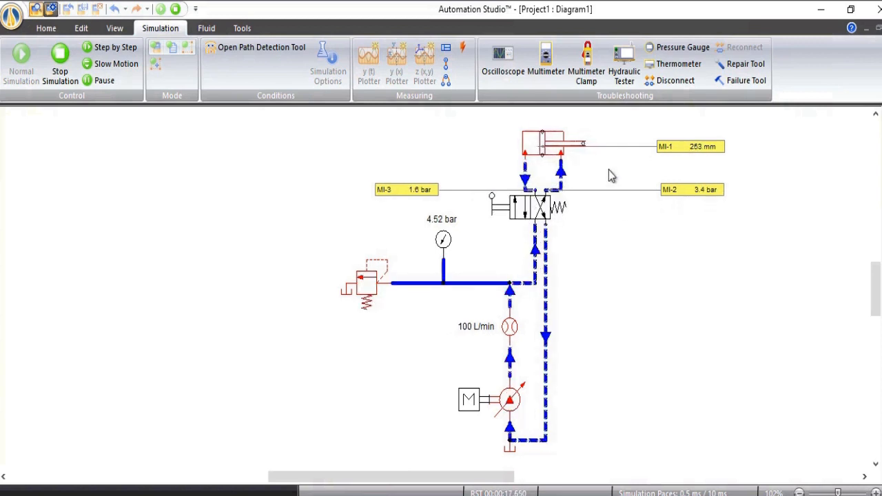